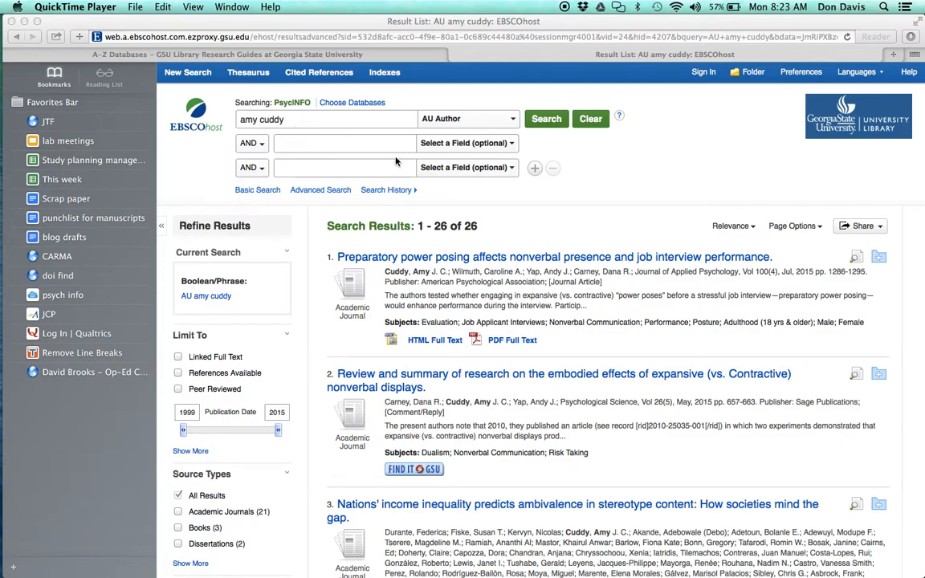
- Review the result list display and export settings in the EBSCOhost preferences and close them without saving
click(799, 73)
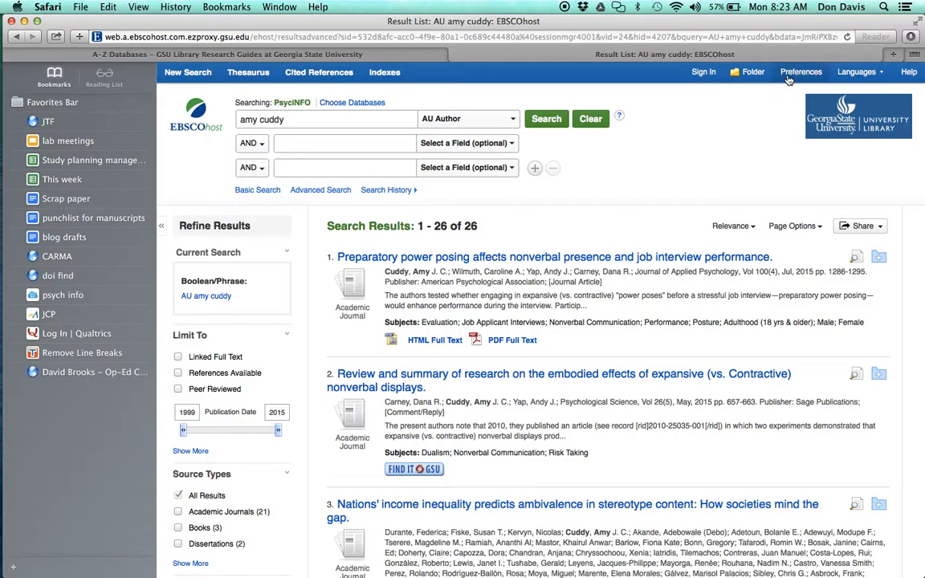
click(799, 73)
scroll(443, 311, down, 2)
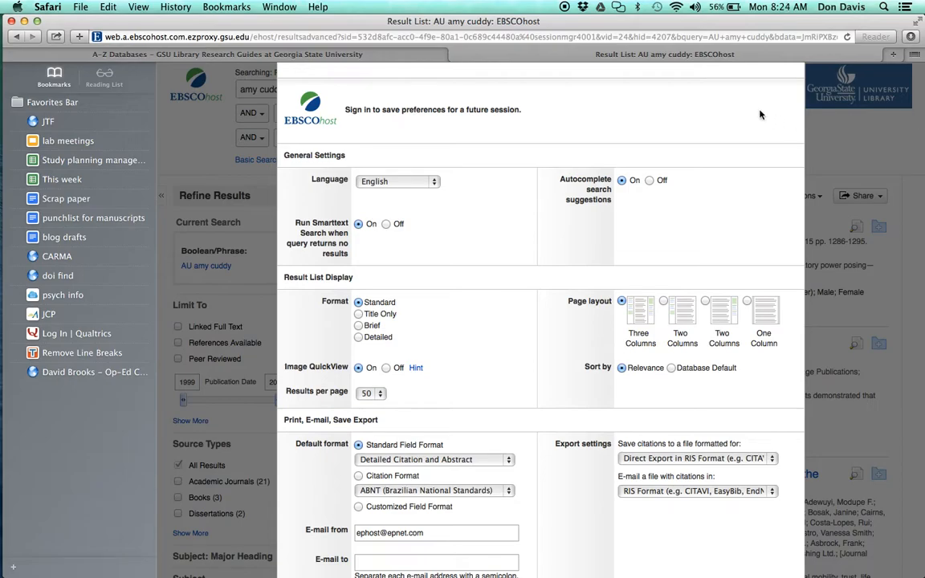
drag(399, 73, 392, 134)
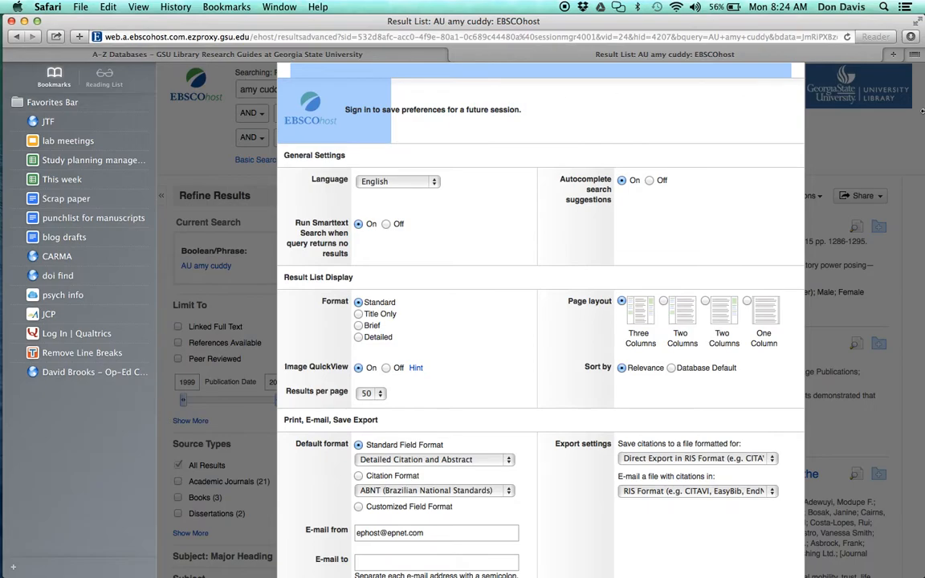
click(867, 151)
scroll(446, 349, down, 5)
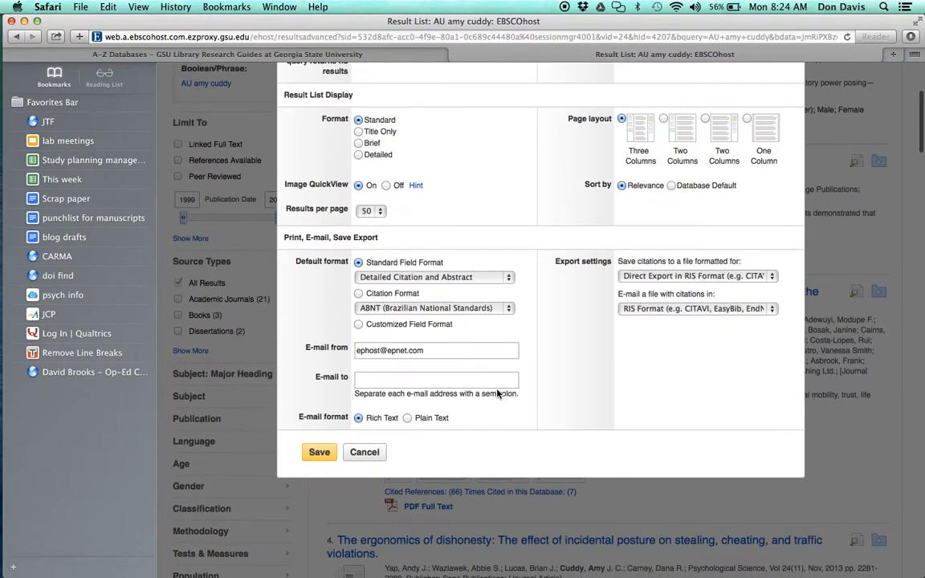
click(365, 452)
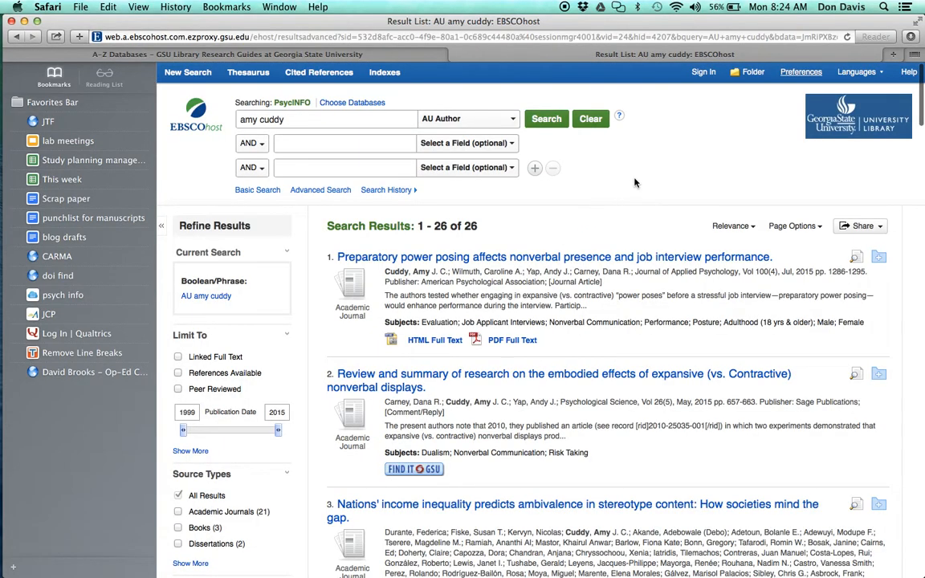
- Add all search results (1-26) to the folder and open the folder
click(858, 227)
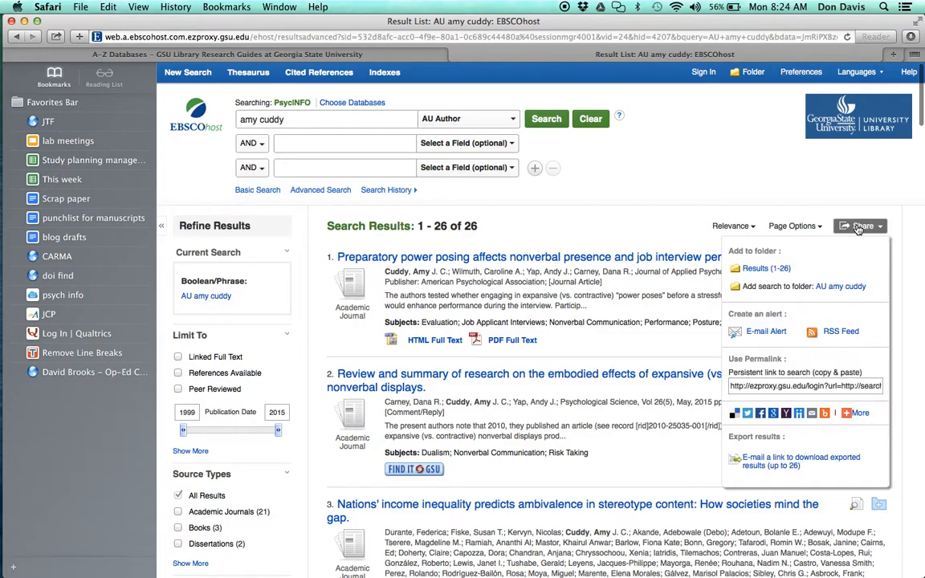
click(766, 268)
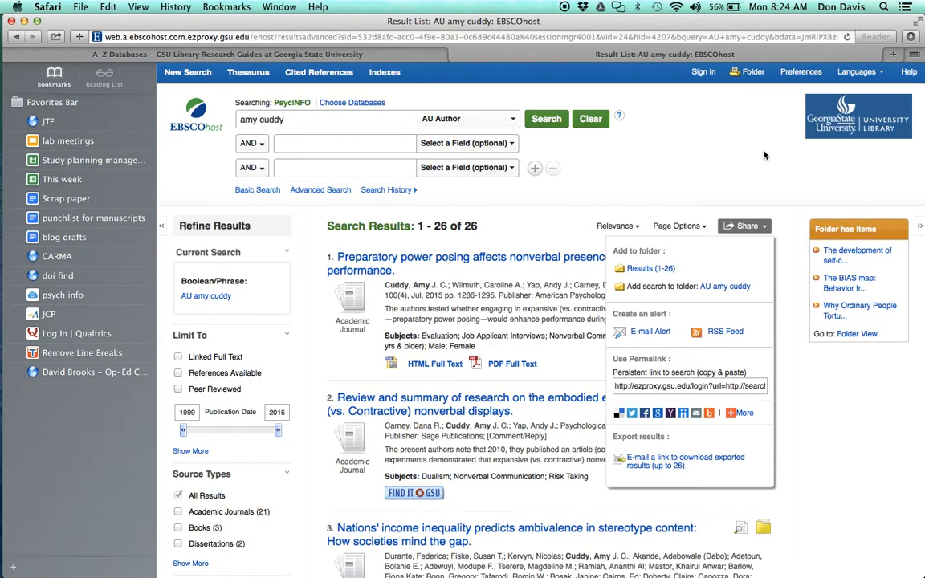
click(753, 72)
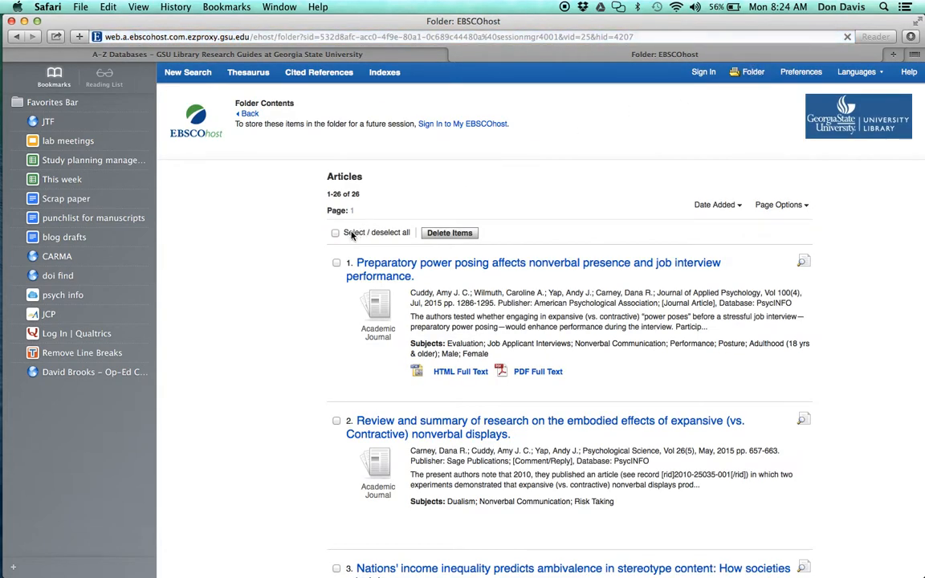
- Export all articles in the folder as a direct export in RIS format, removing them from the folder after saving
click(335, 232)
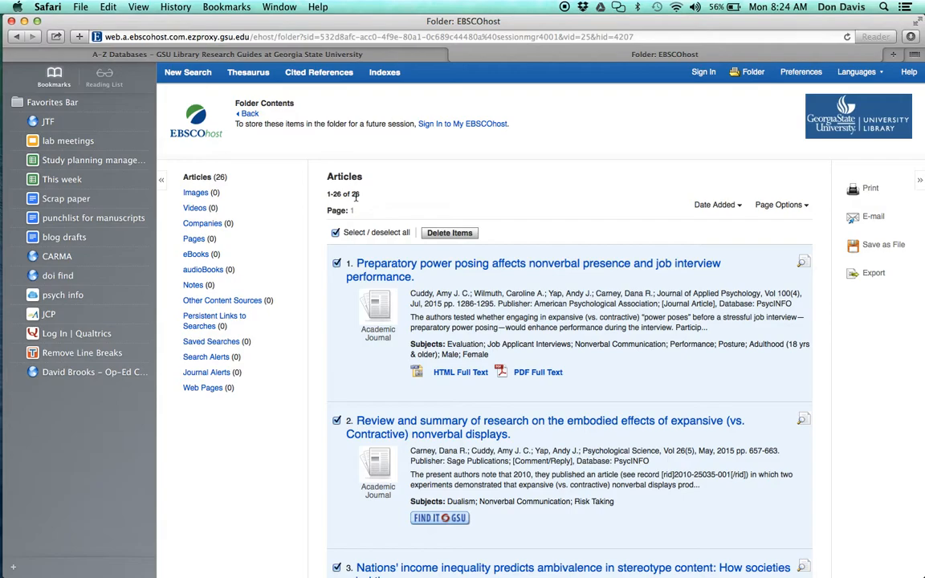
click(862, 277)
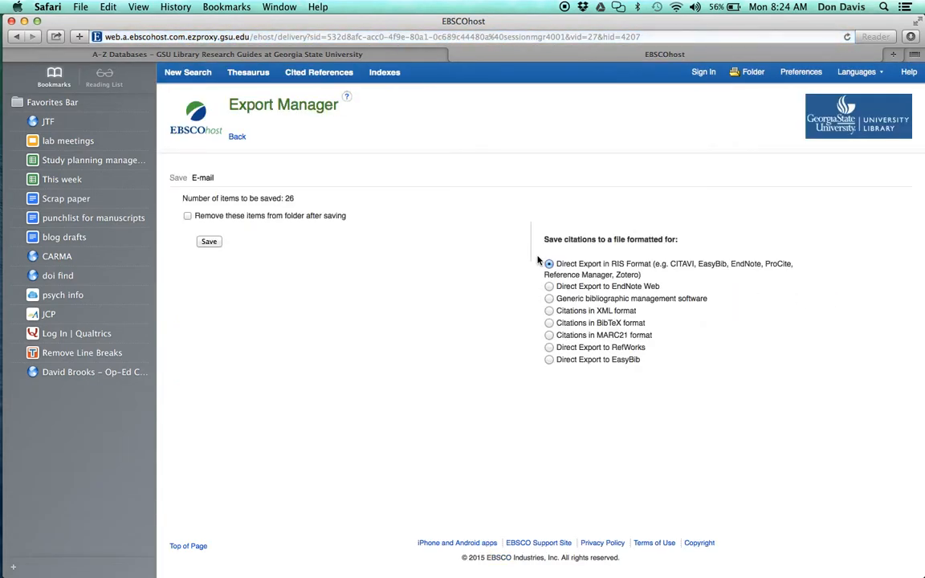
click(187, 215)
click(209, 243)
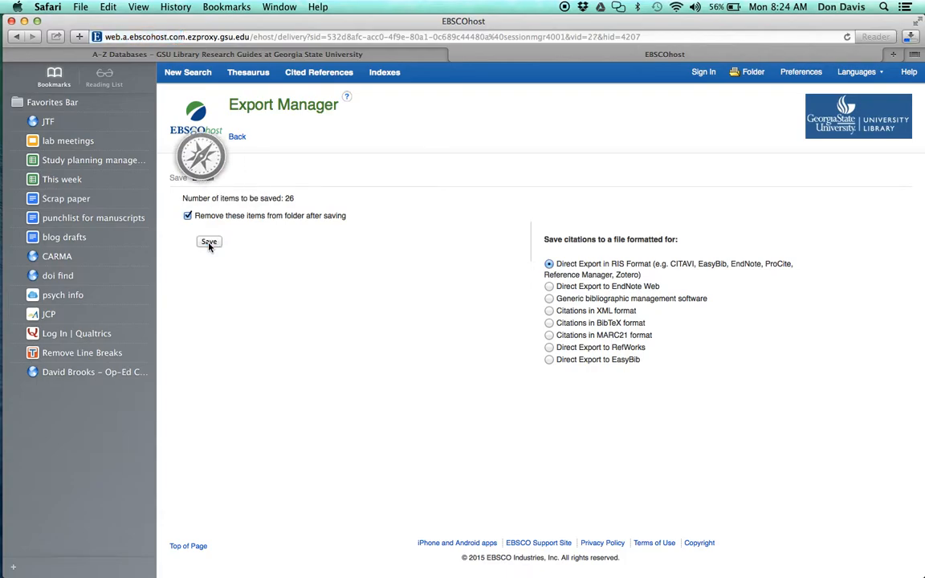
- Switch to Finder and open delivery-14.ris from the Downloads folder to import its references into EndNote X7
mouse_move(2, 527)
key(ctrl+Down)
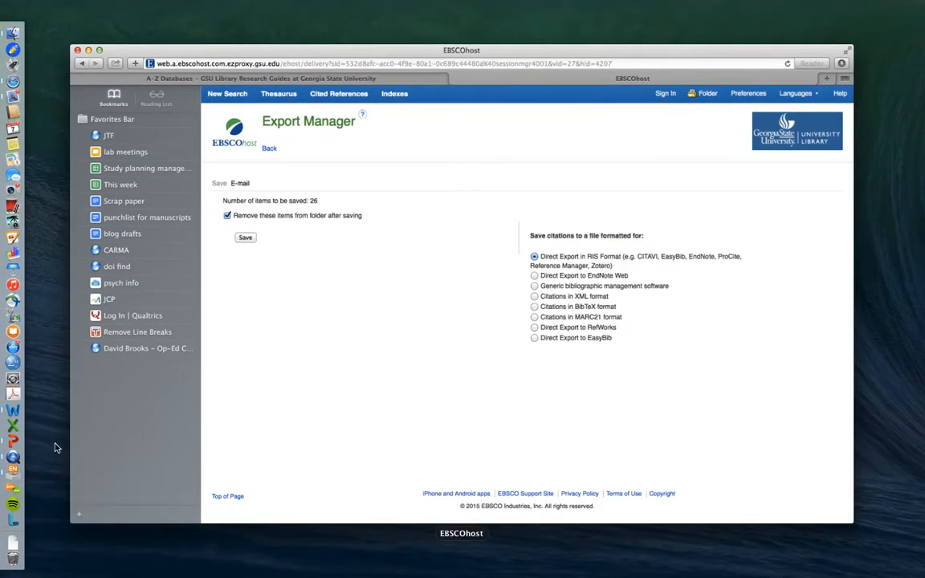
click(13, 34)
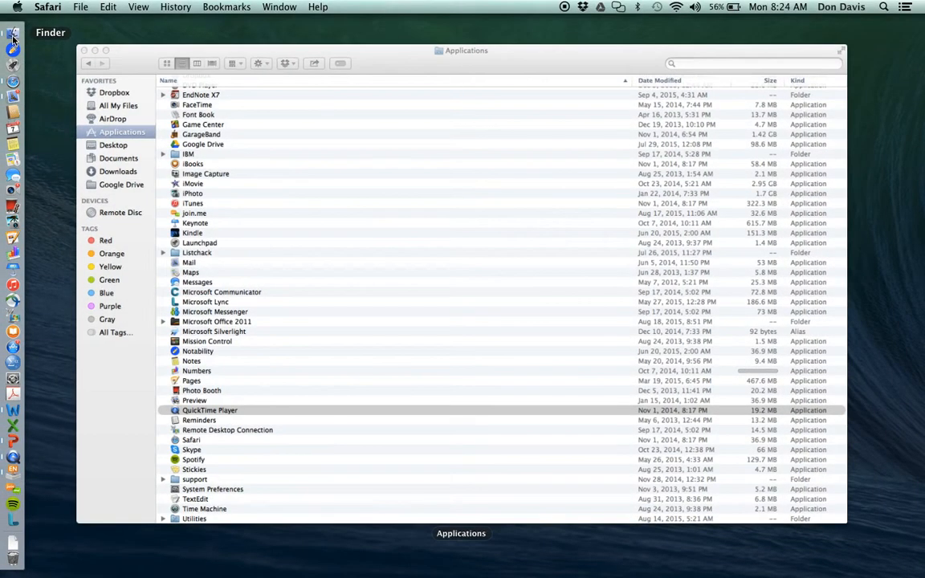
click(121, 157)
click(76, 164)
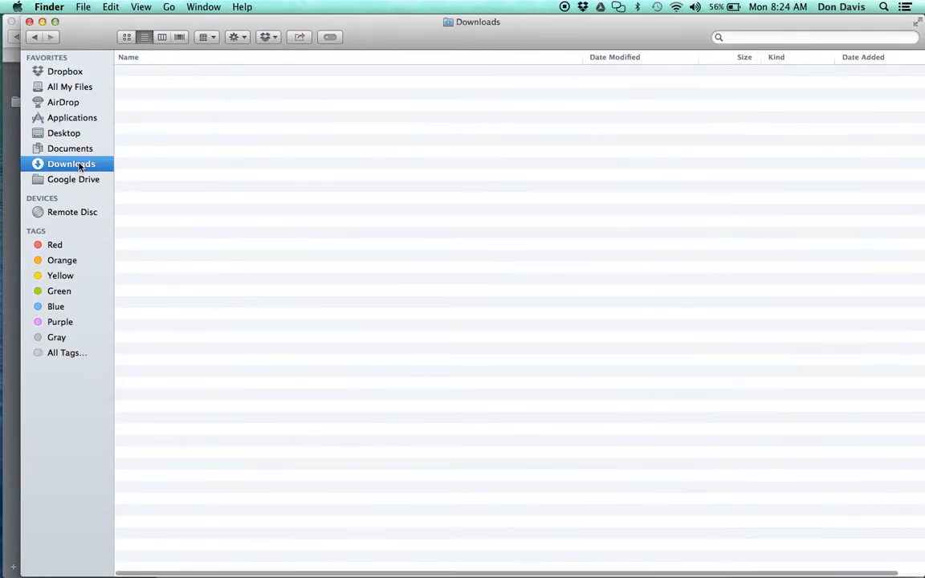
click(207, 74)
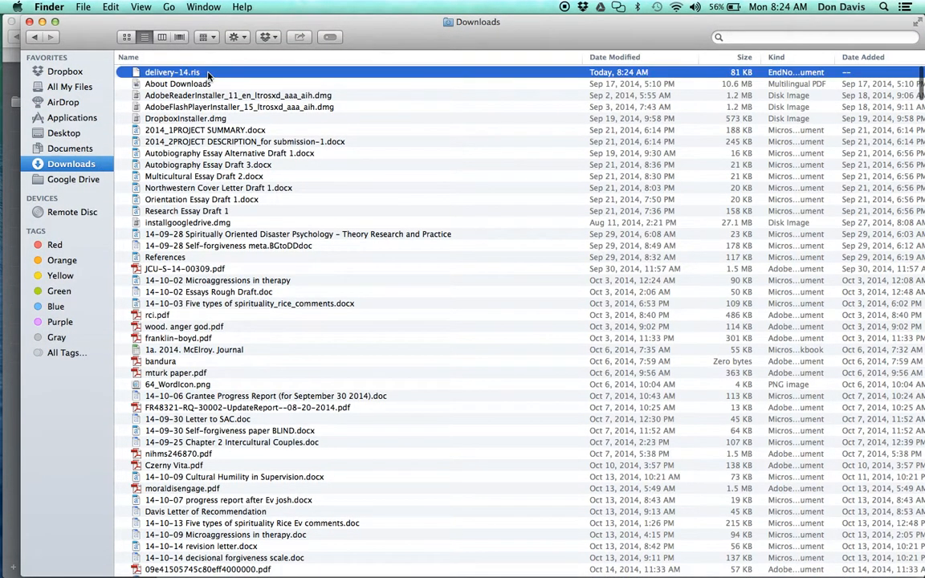
double_click(207, 74)
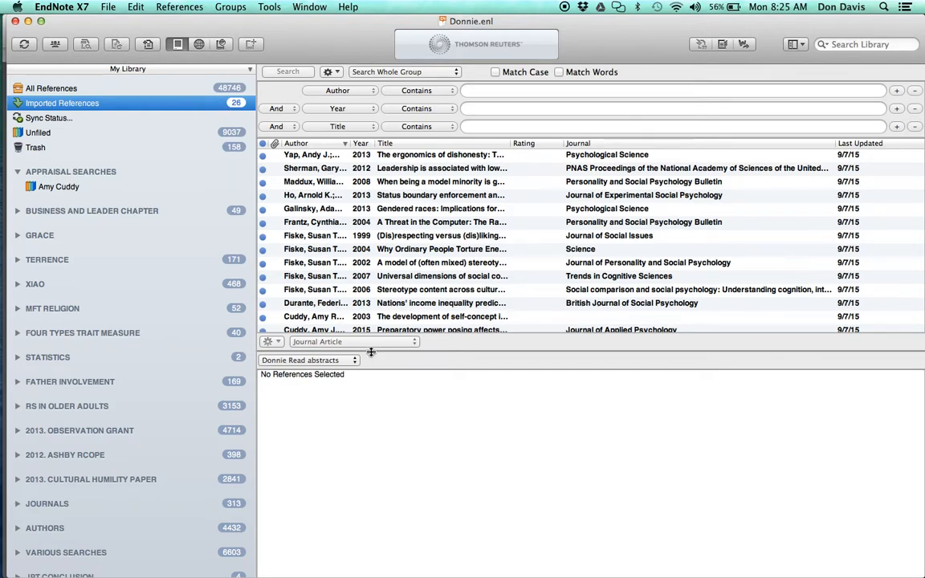
- Enlarge the reference list by shrinking the panes below it, and sort the imported references by journal
drag(370, 351, 373, 518)
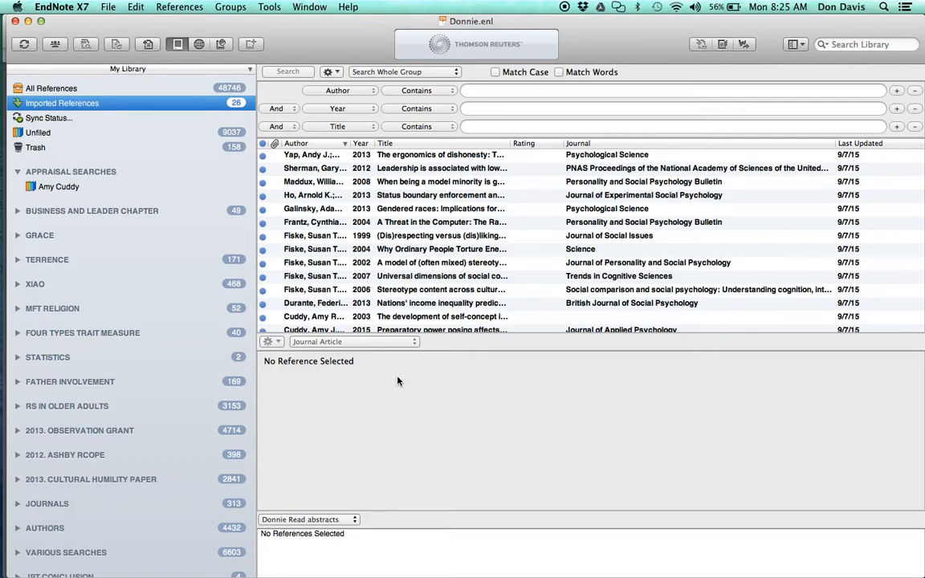
drag(400, 347, 405, 499)
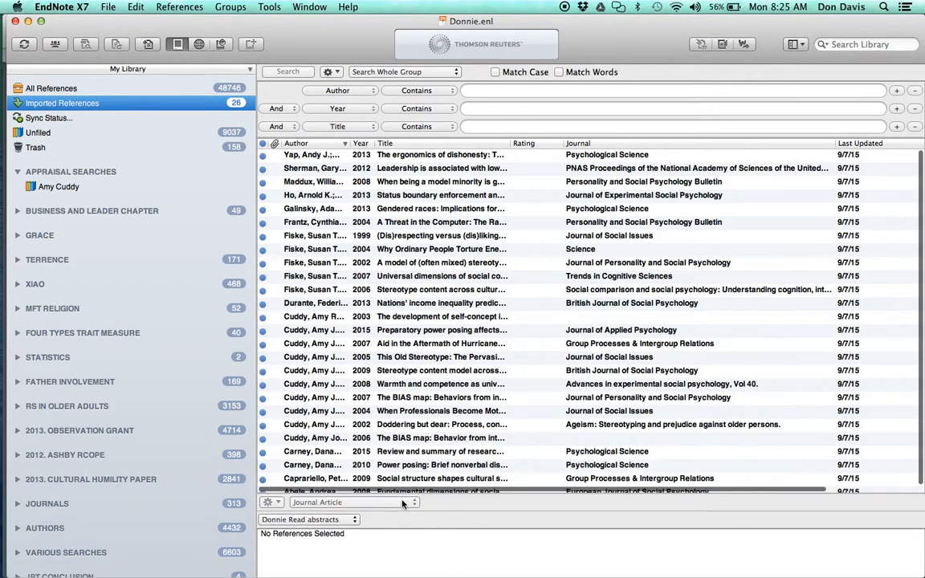
click(393, 385)
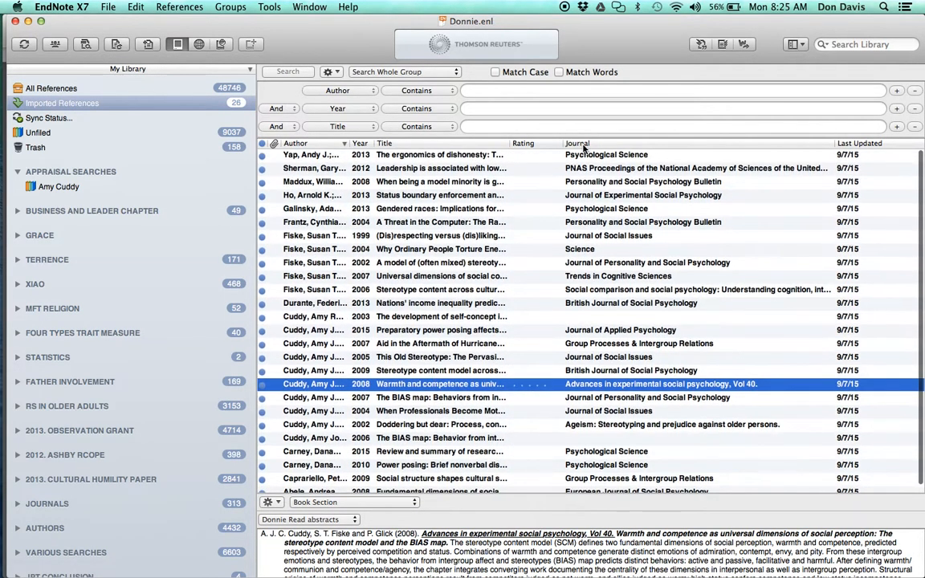
click(571, 143)
- Open the 2006 thesis record "The BIAS map: Behavior from intergroup affect and stereotypes", examine its fields and close it
click(568, 170)
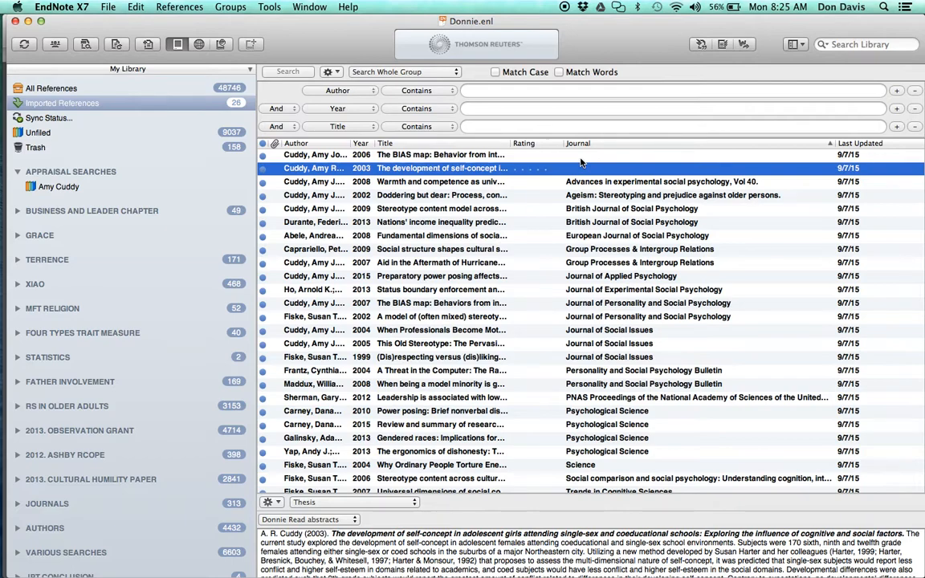
click(580, 158)
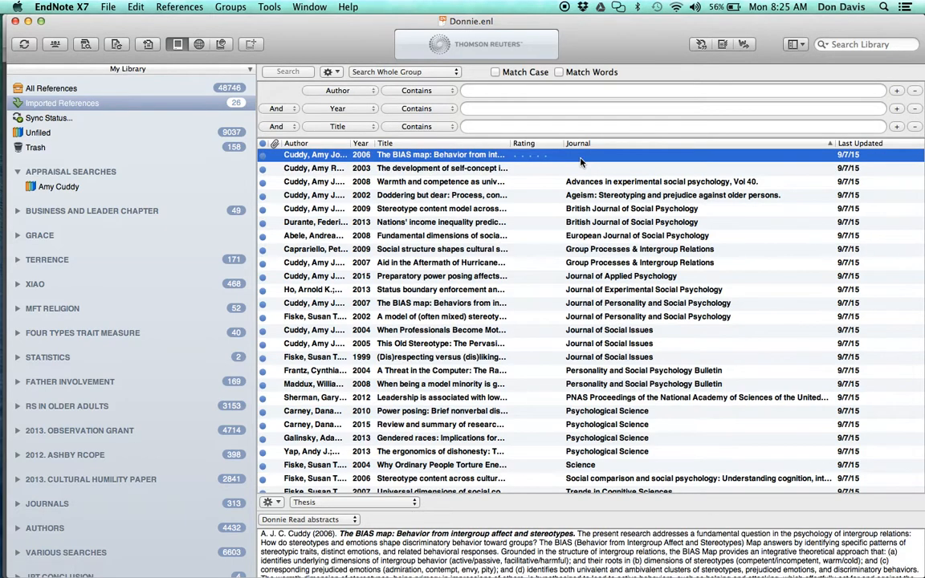
double_click(579, 158)
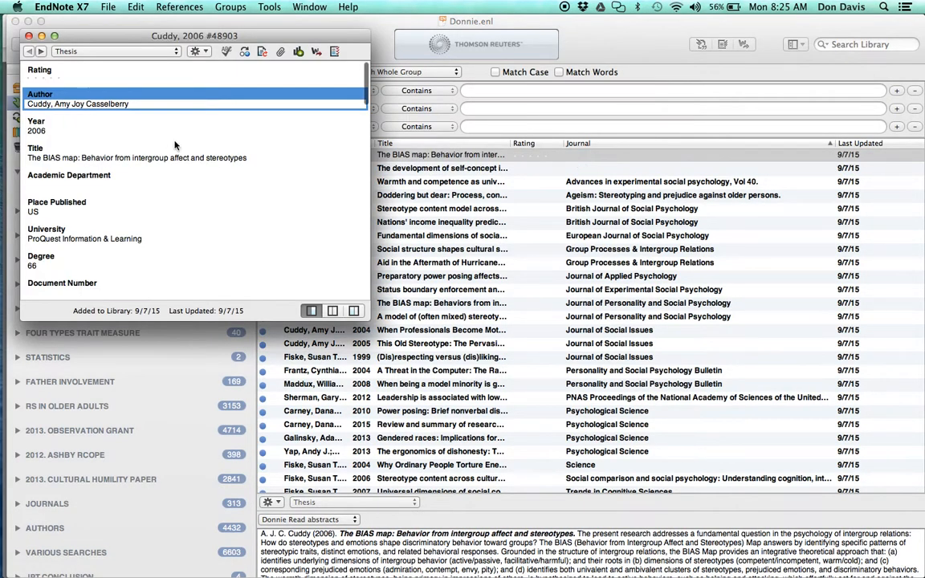
scroll(113, 184, down, 3)
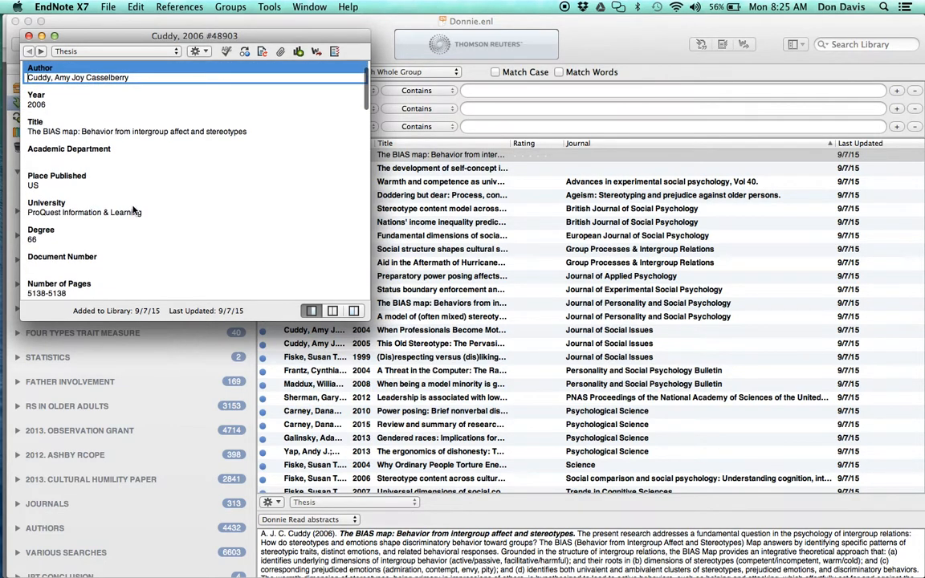
scroll(129, 205, down, 10)
scroll(134, 209, down, 20)
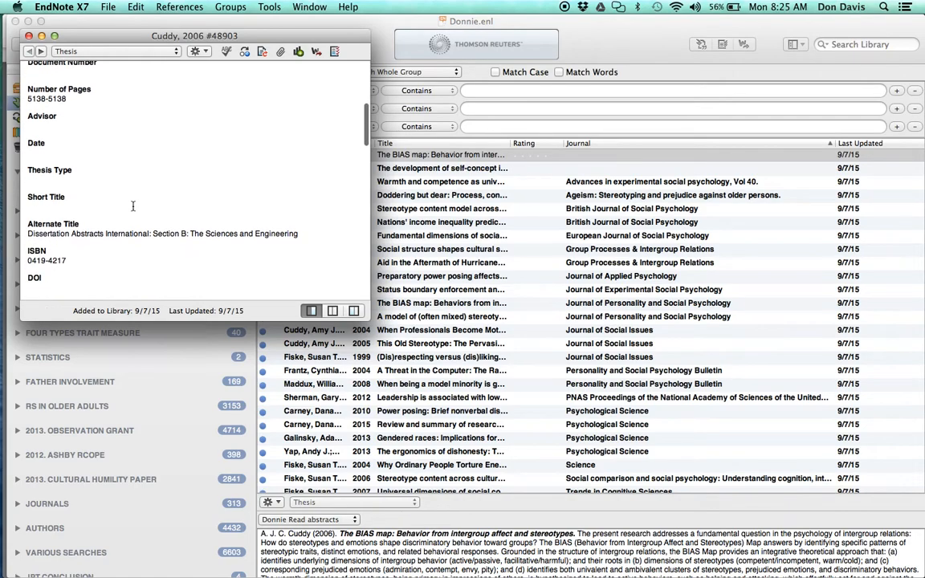
scroll(133, 208, down, 15)
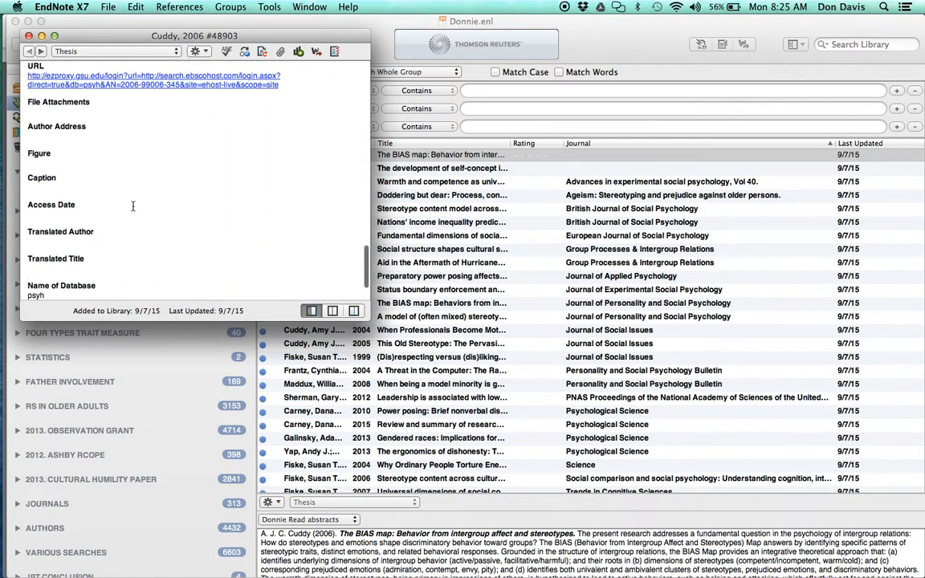
click(132, 204)
scroll(133, 128, up, 20)
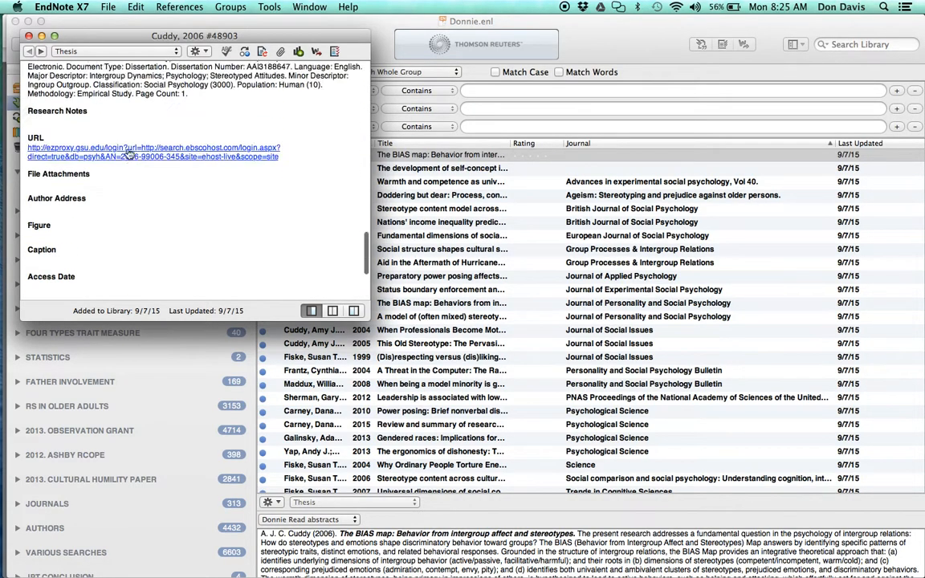
scroll(127, 153, down, 1)
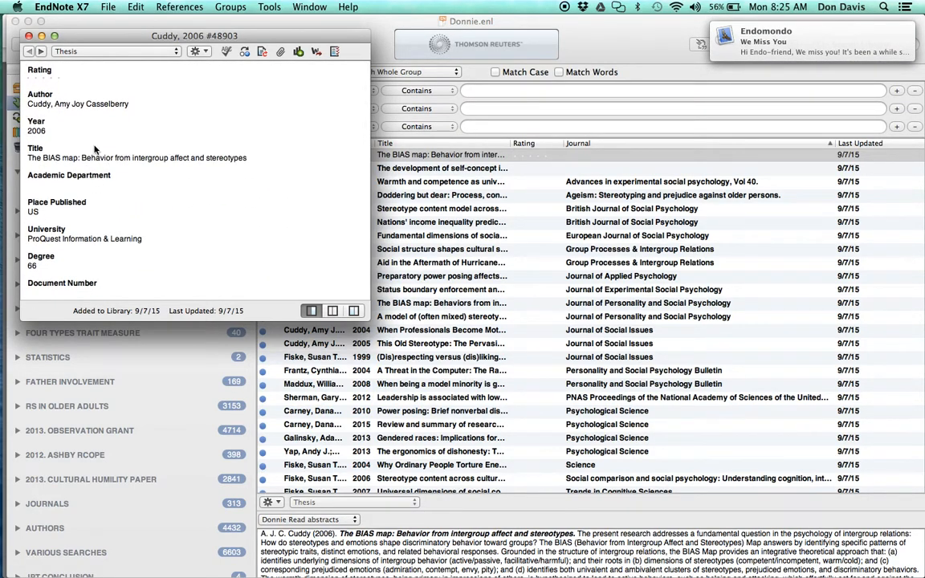
click(28, 36)
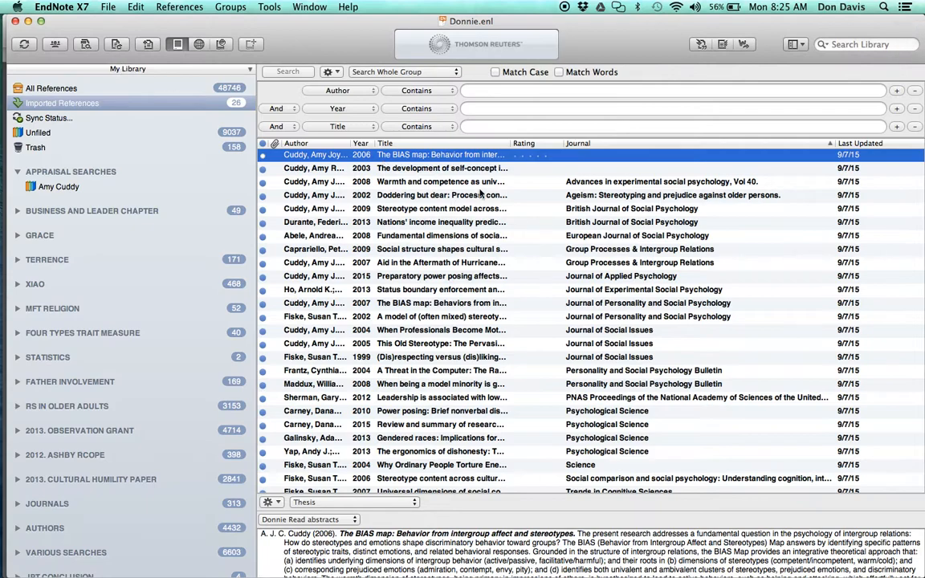
- Delete the 2003 and 2006 thesis references that have no journal from the imported references
click(549, 169)
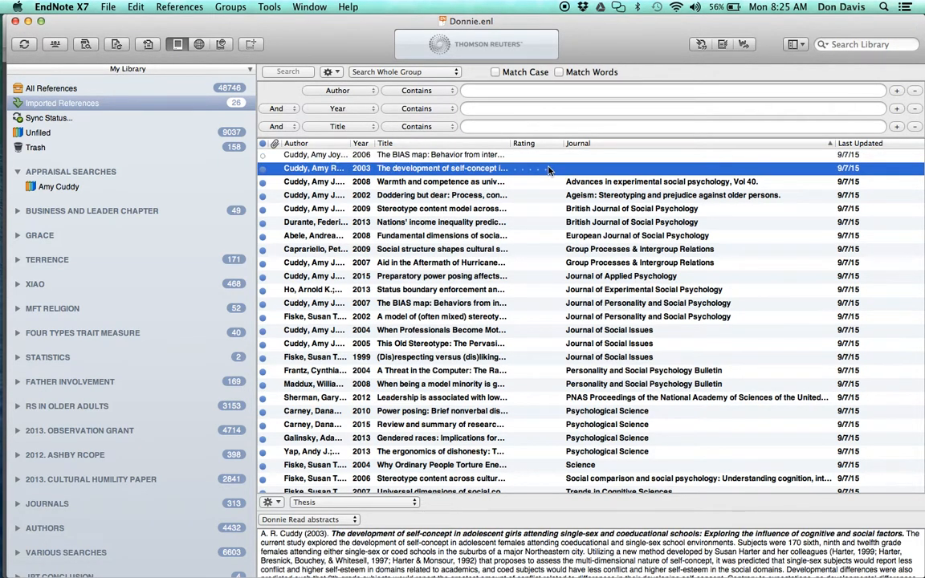
key(shift+Up)
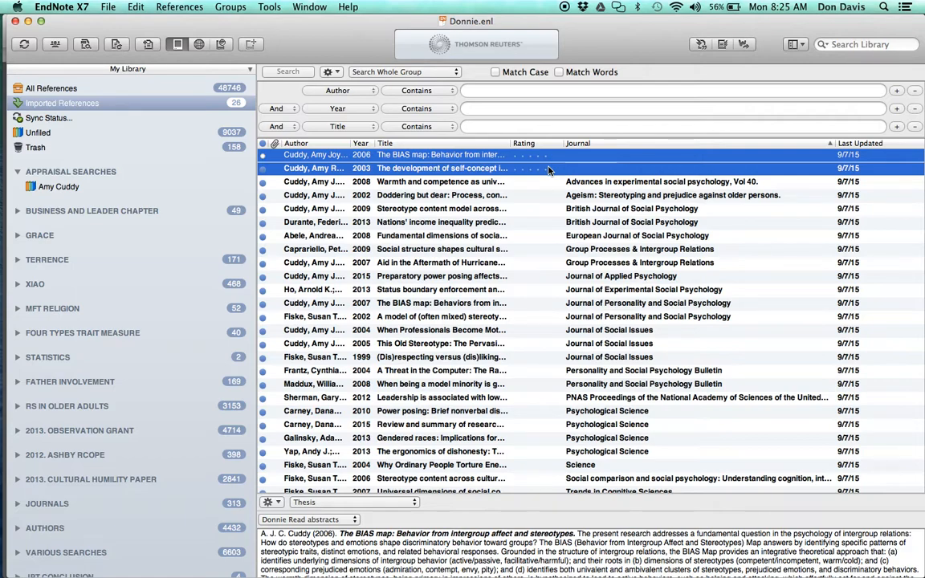
key(Delete)
scroll(560, 255, down, 1)
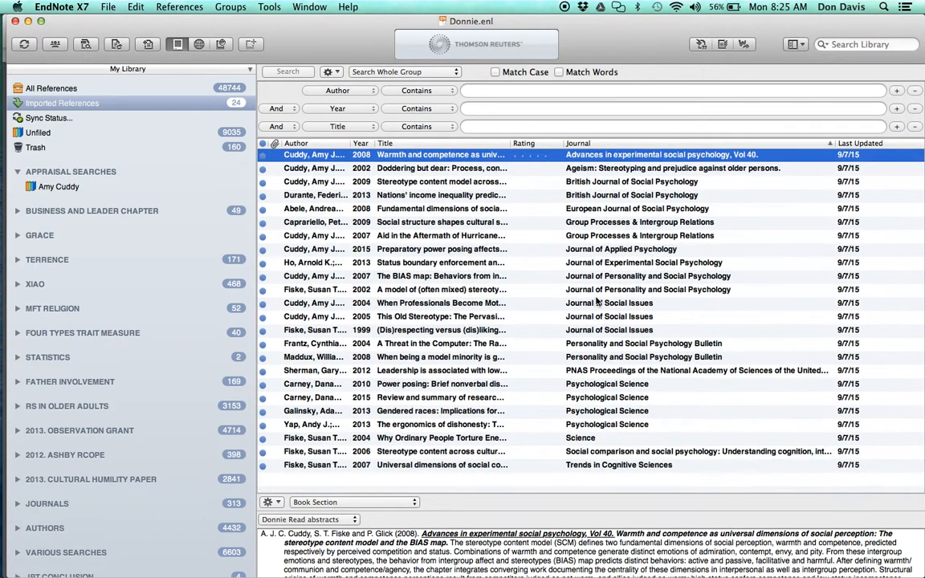
- Review the abstracts of the 2010 "Power posing" and 2013 "The ergonomics of dishonesty" articles
click(615, 385)
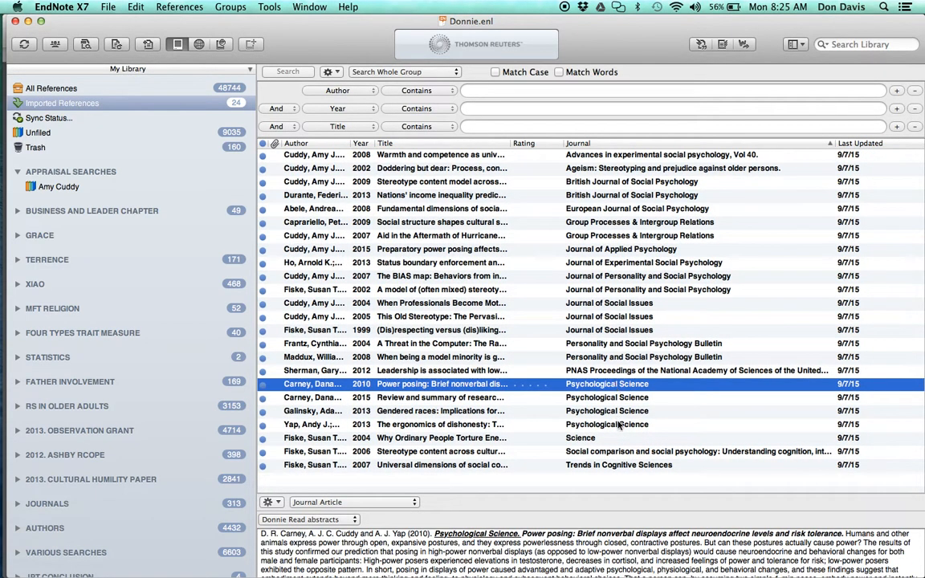
click(606, 424)
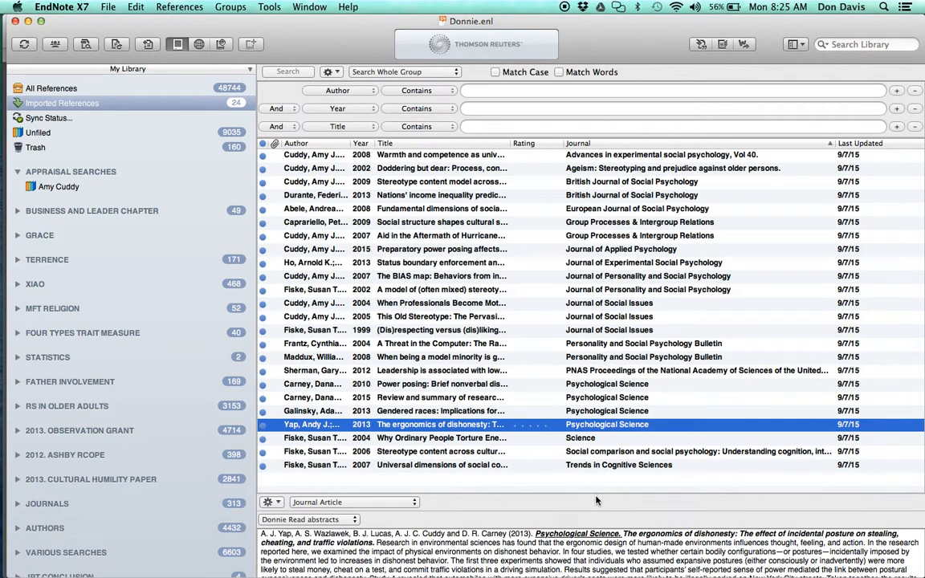
mouse_move(596, 497)
mouse_down()
mouse_move(606, 412)
mouse_move(600, 494)
mouse_up()
drag(601, 511, 606, 426)
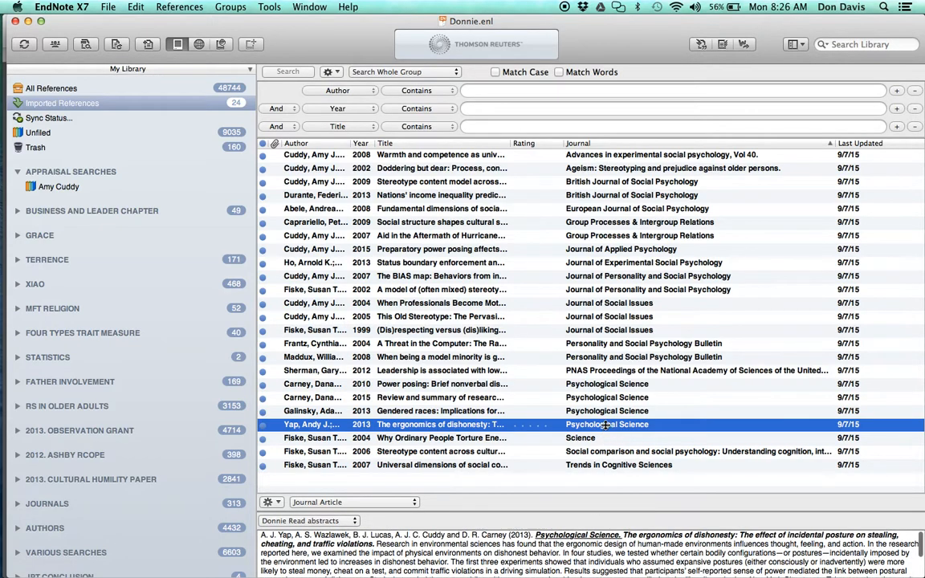
- Preview the 2013 dishonesty reference in the custom author-only and journal-only output styles, without saving changes to the record
click(334, 520)
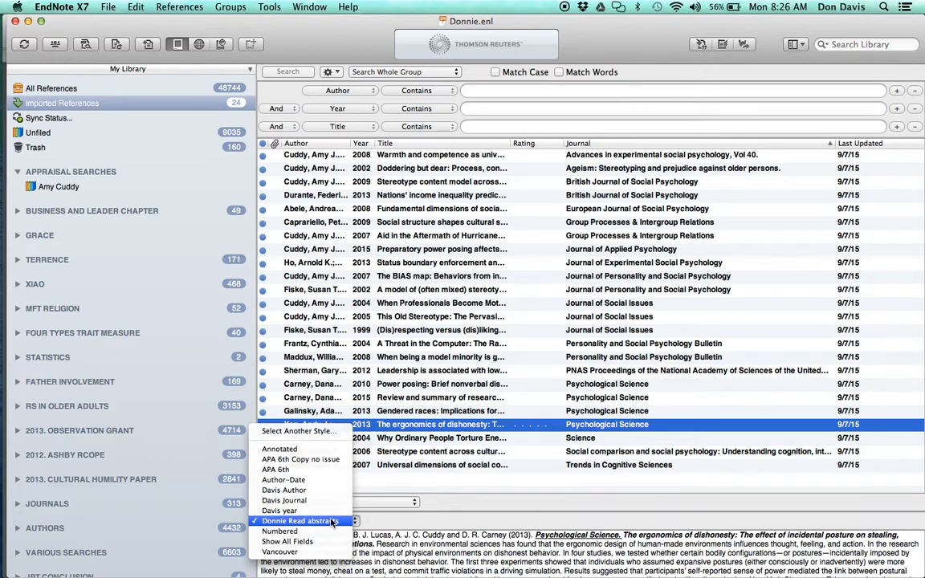
click(321, 490)
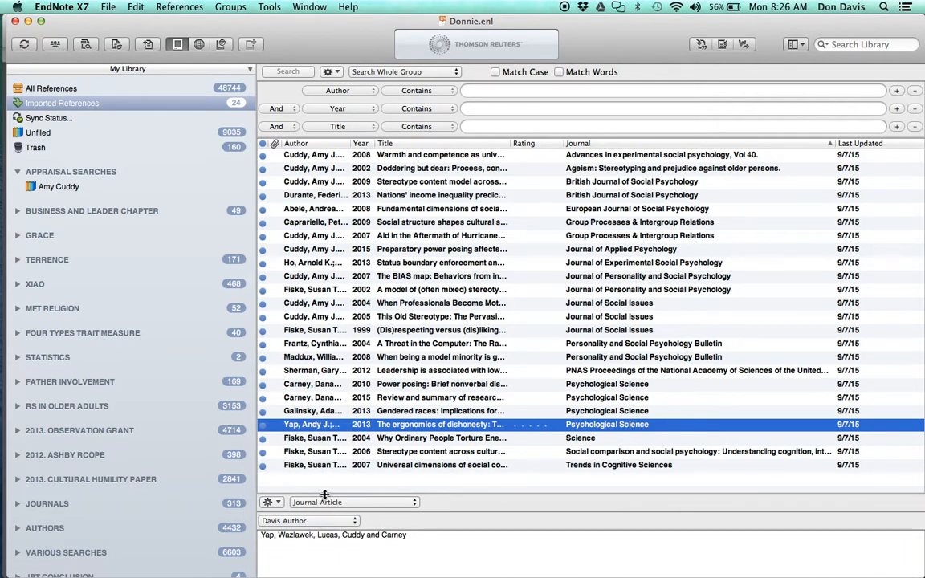
click(318, 502)
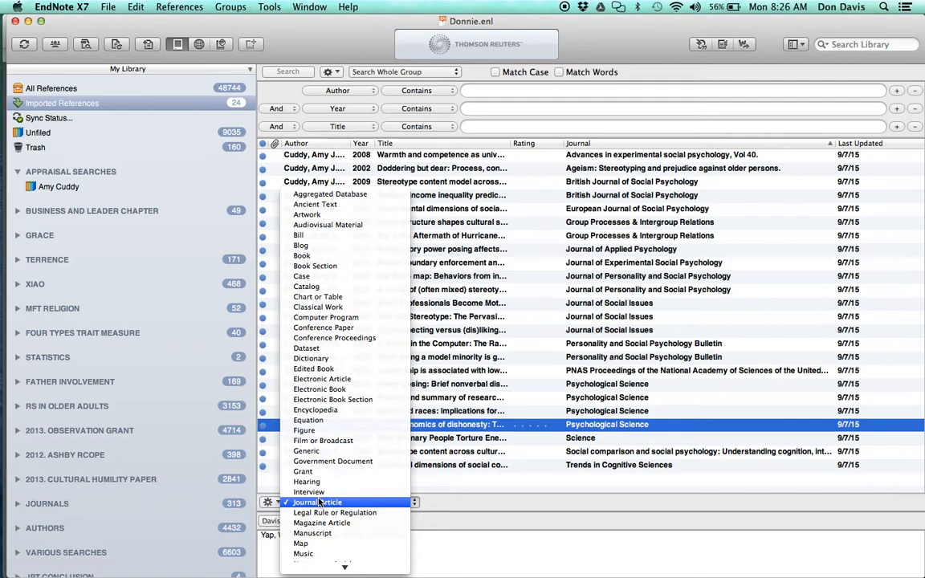
click(319, 502)
click(313, 522)
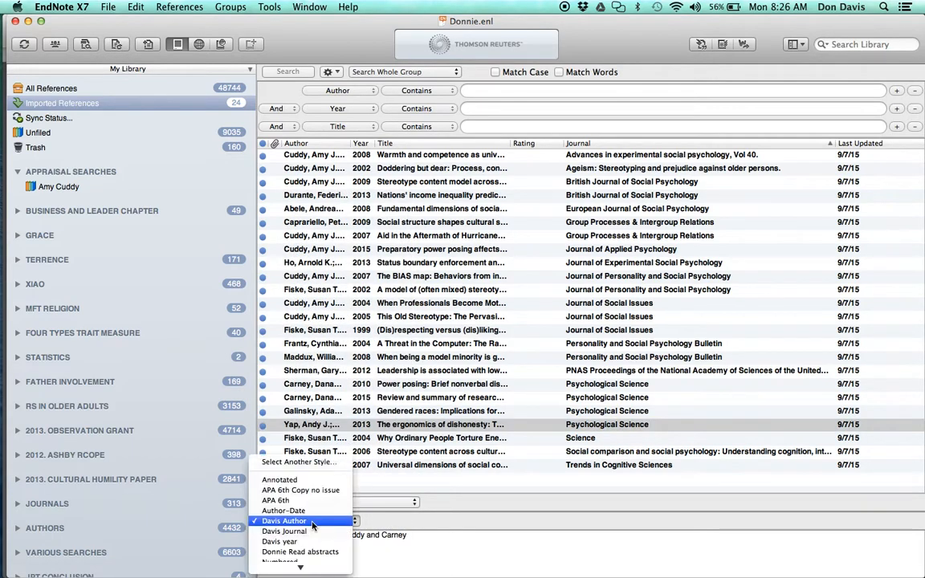
click(314, 532)
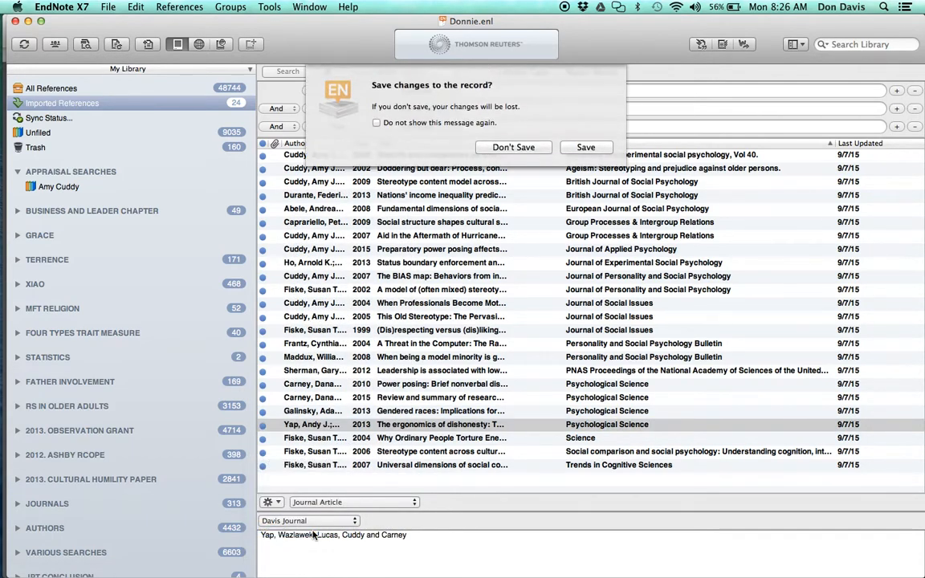
click(540, 148)
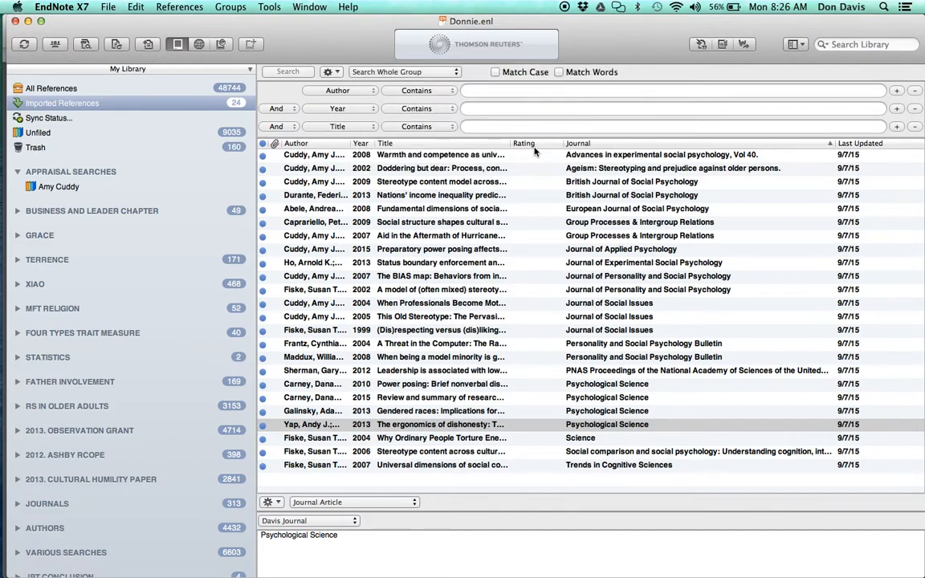
- Set the preview back to the custom abstract-reading output style and look through the selected article's citation and abstract
click(321, 523)
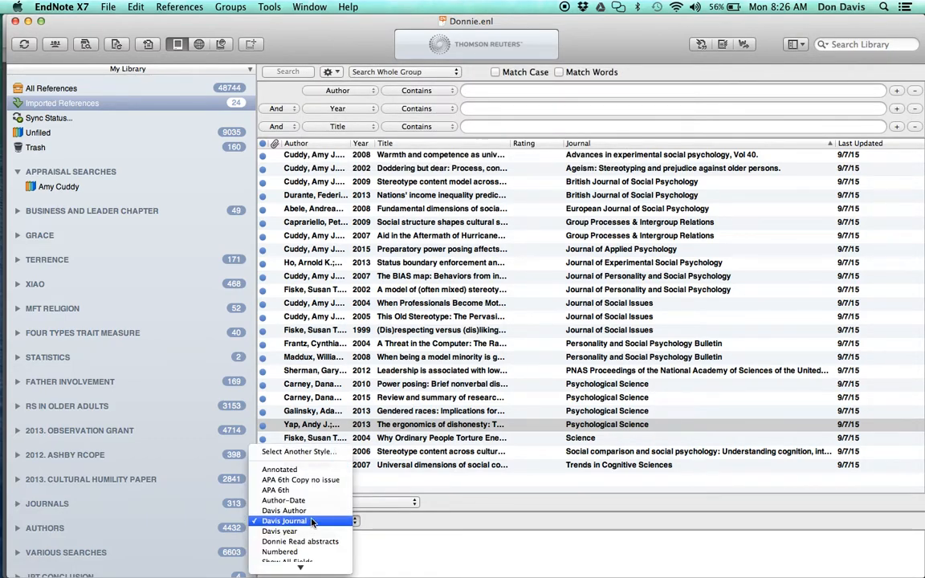
click(309, 542)
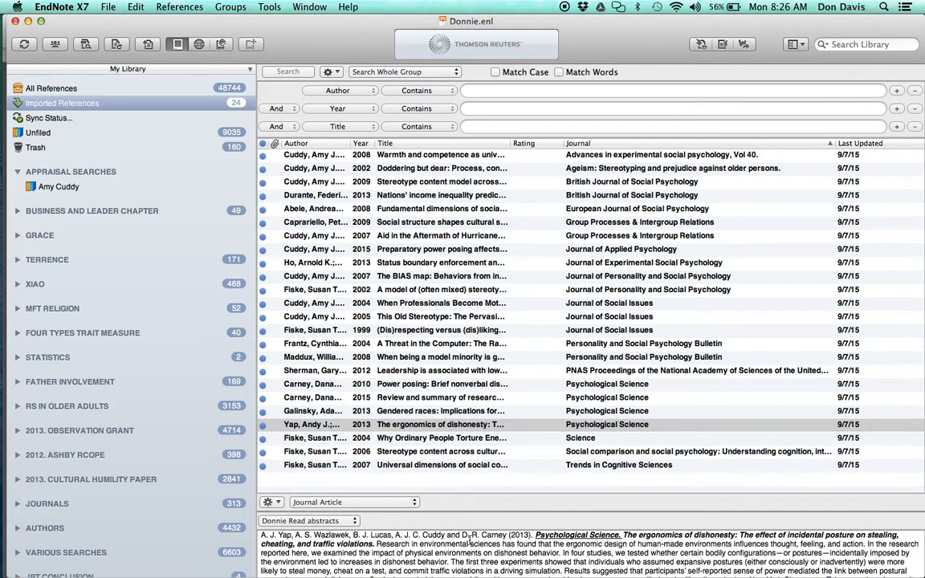
scroll(469, 539, down, 3)
scroll(465, 539, up, 3)
scroll(573, 564, down, 1)
scroll(573, 565, up, 5)
- Start a new output style, examine the reference types and insertable fields of its bibliography templates, and close it
click(138, 7)
mouse_move(190, 241)
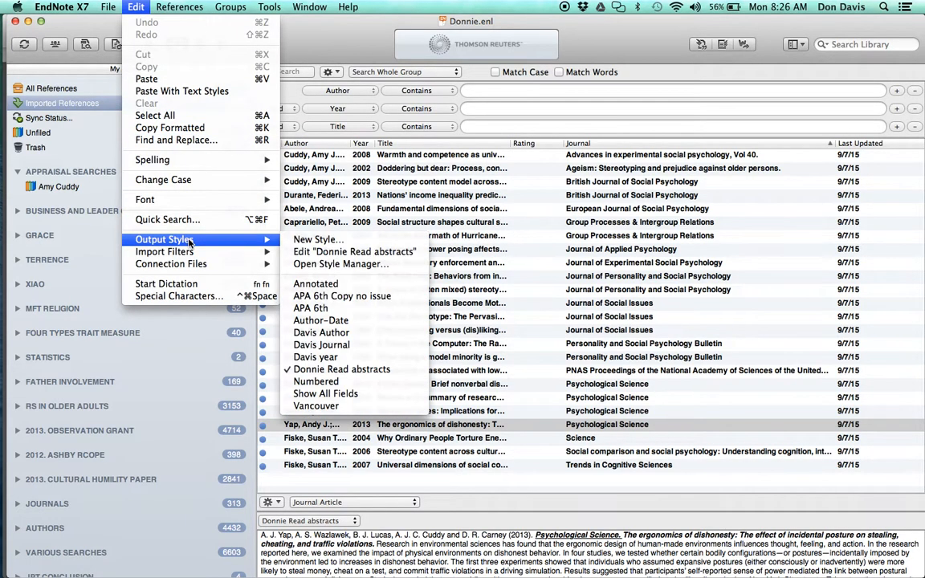
click(320, 241)
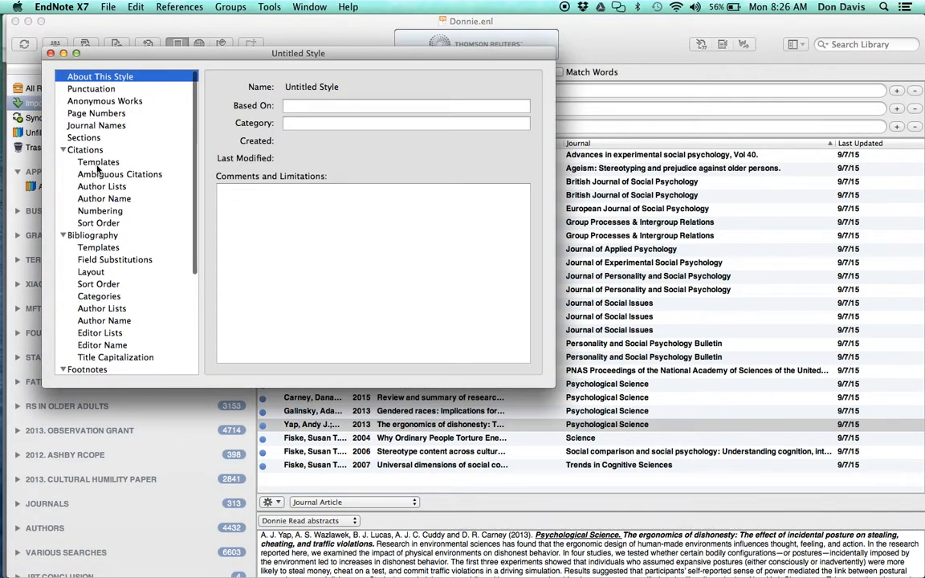
click(99, 251)
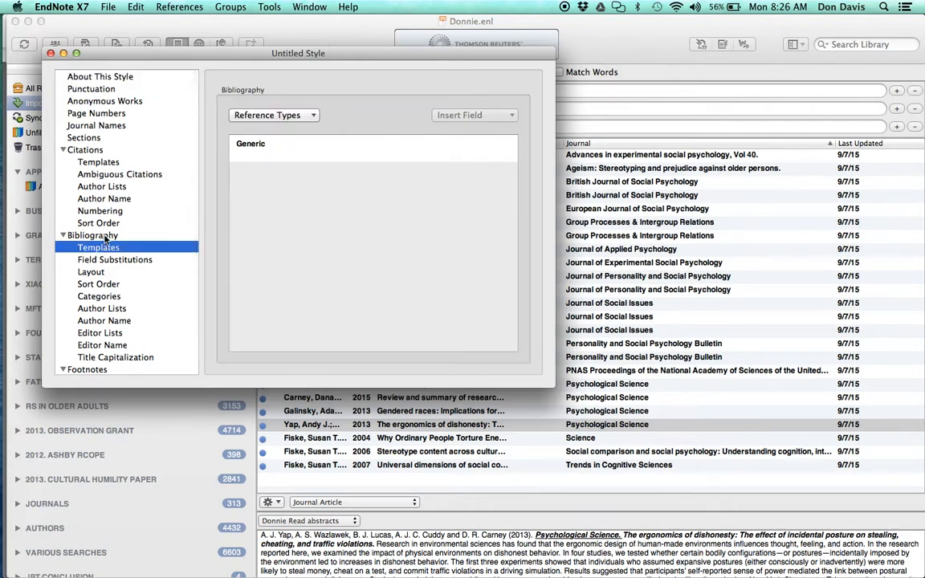
click(289, 117)
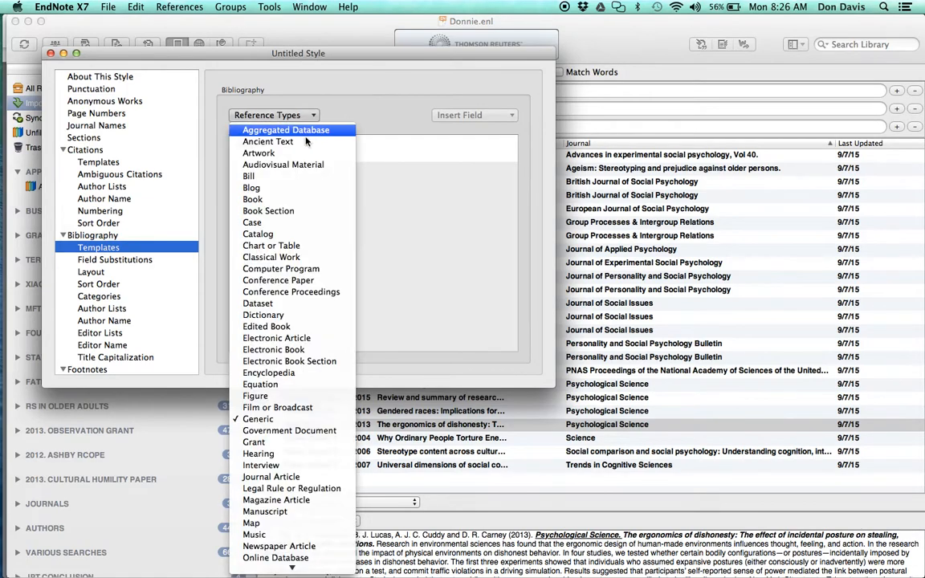
click(380, 154)
click(346, 153)
click(438, 113)
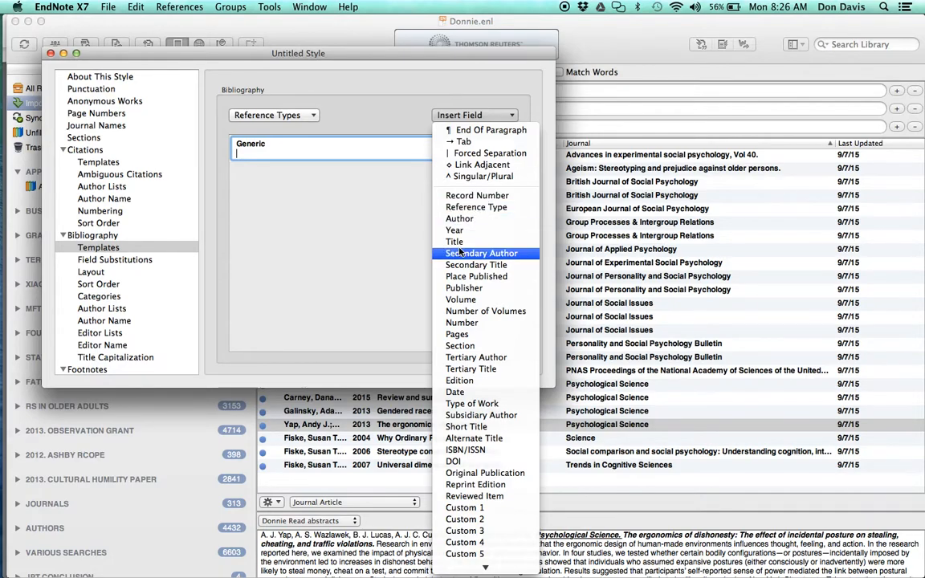
click(318, 224)
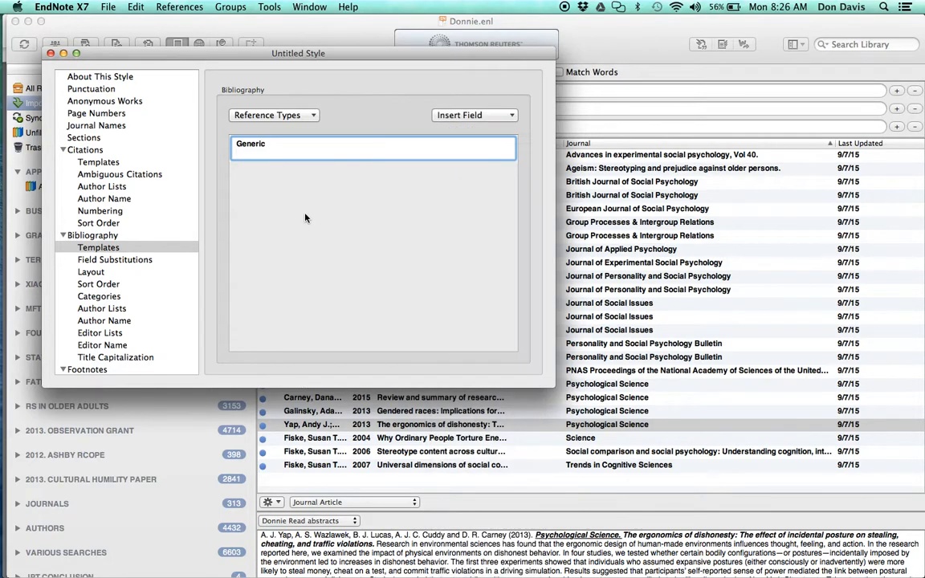
click(49, 52)
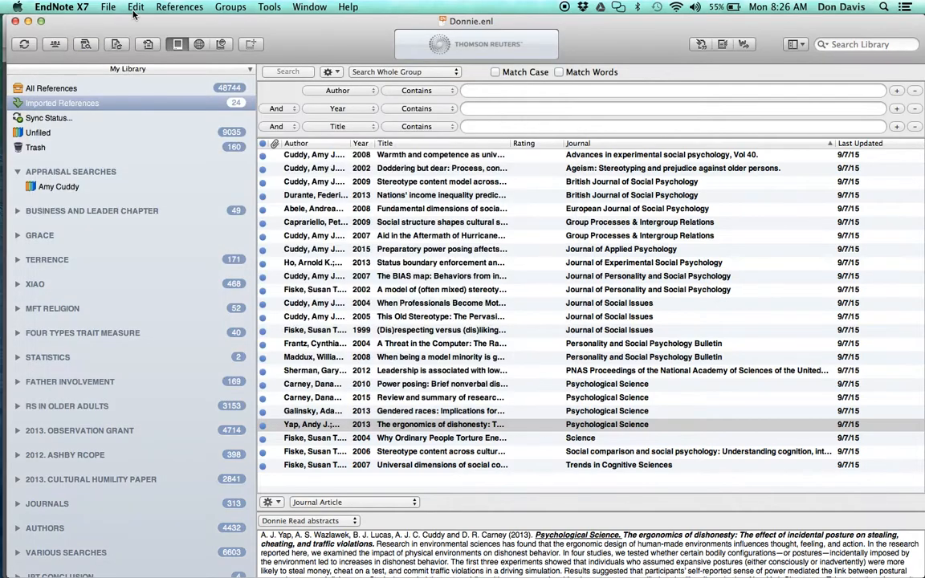
- Open the output style manager, examine the custom styles marked as favorites and close it
click(135, 8)
mouse_move(191, 254)
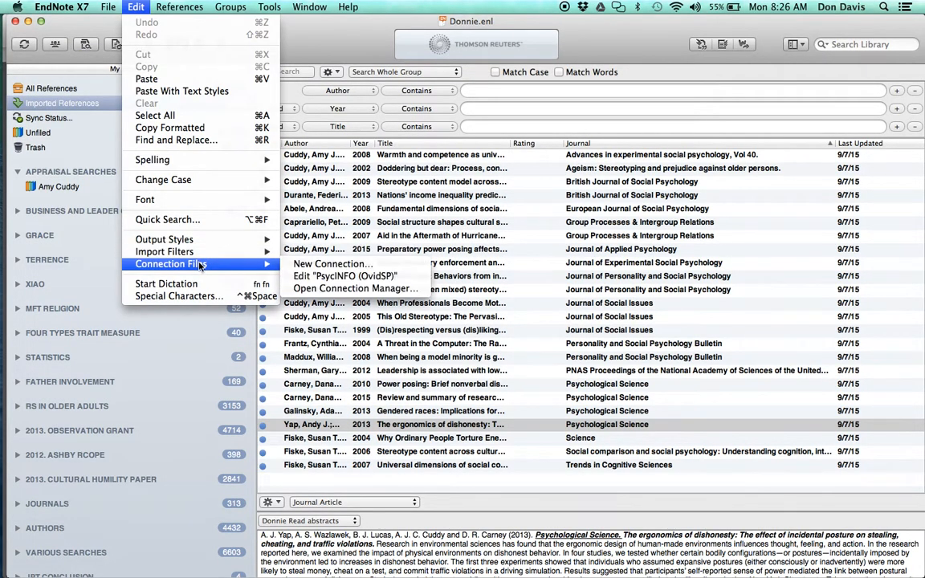
mouse_move(269, 239)
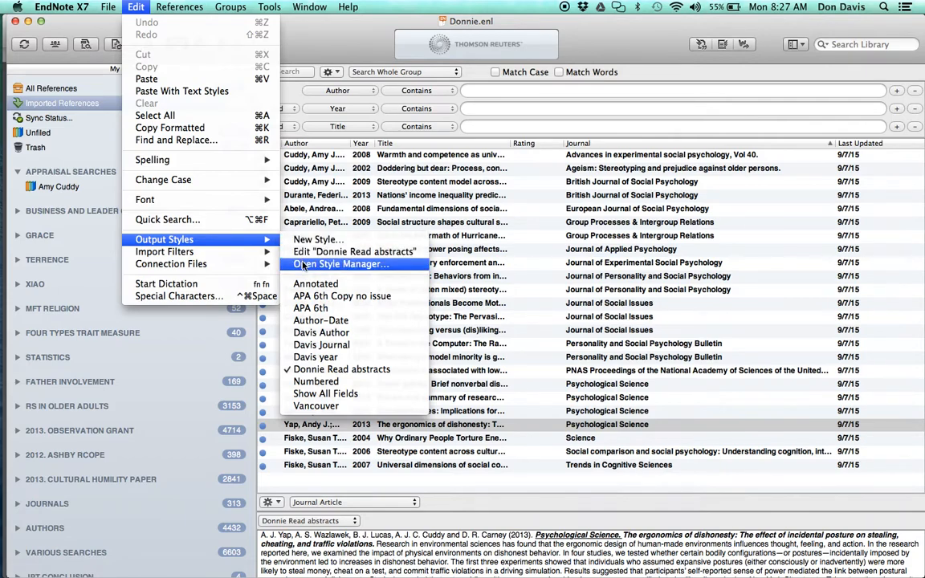
click(302, 266)
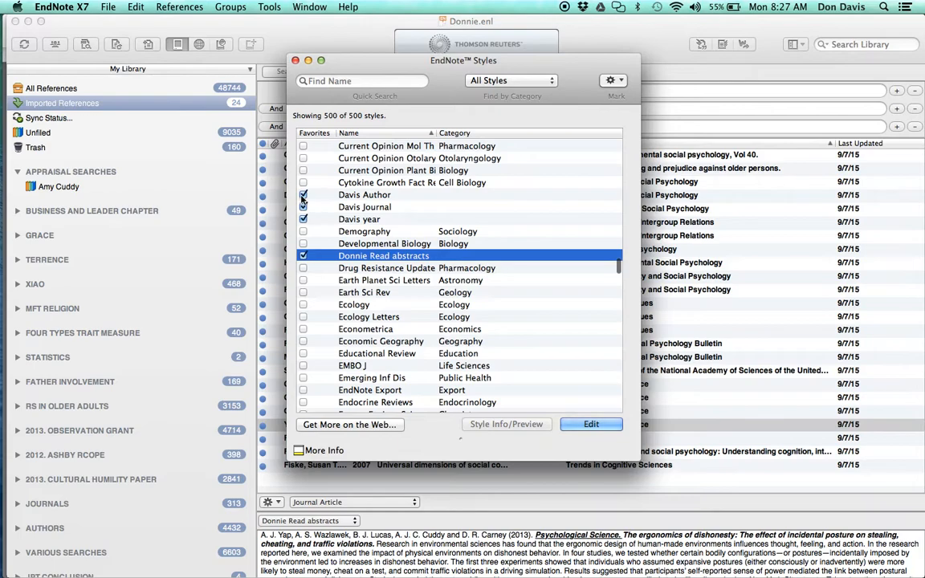
scroll(320, 195, down, 3)
scroll(320, 195, up, 1)
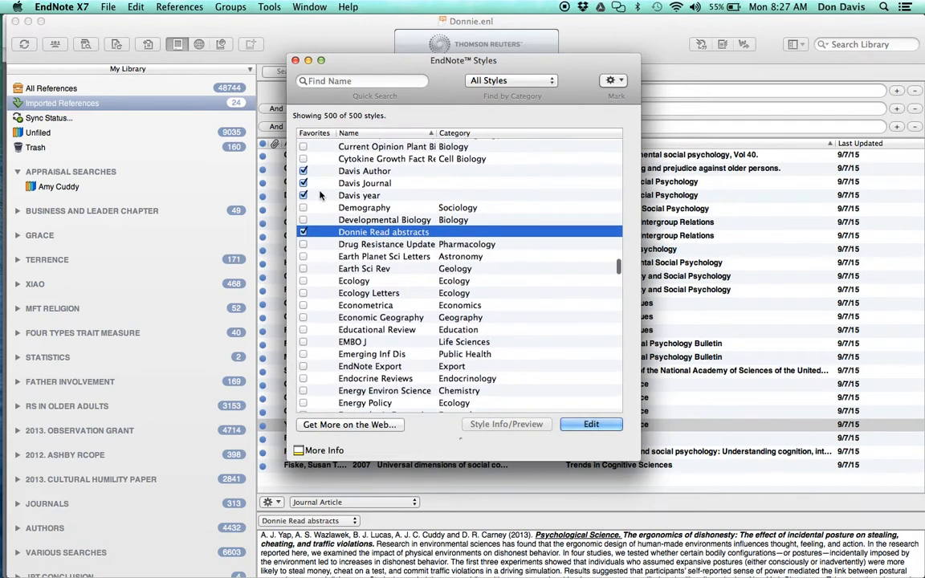
click(295, 61)
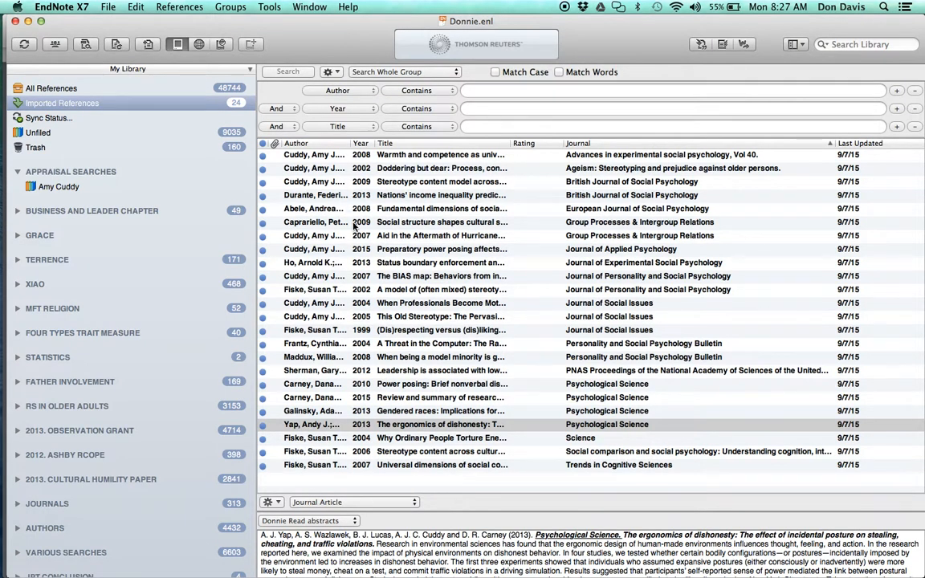
- Switch to Word, create a blank Word document and return to EndNote X7
mouse_move(4, 183)
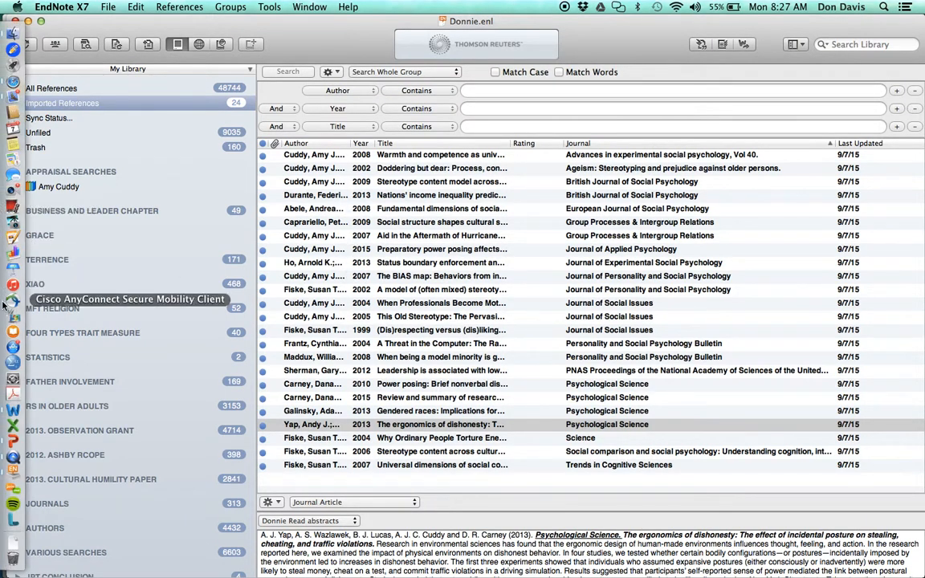
click(14, 411)
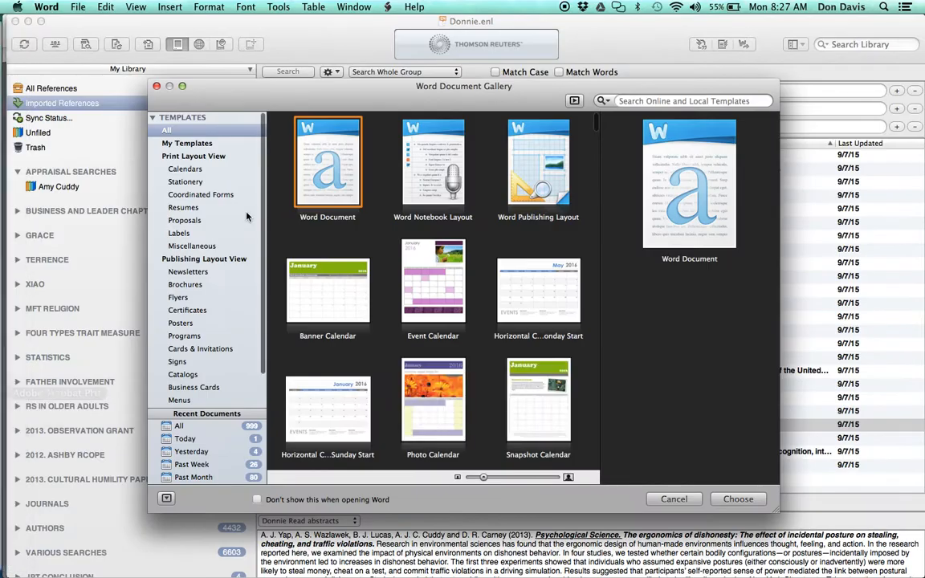
double_click(318, 187)
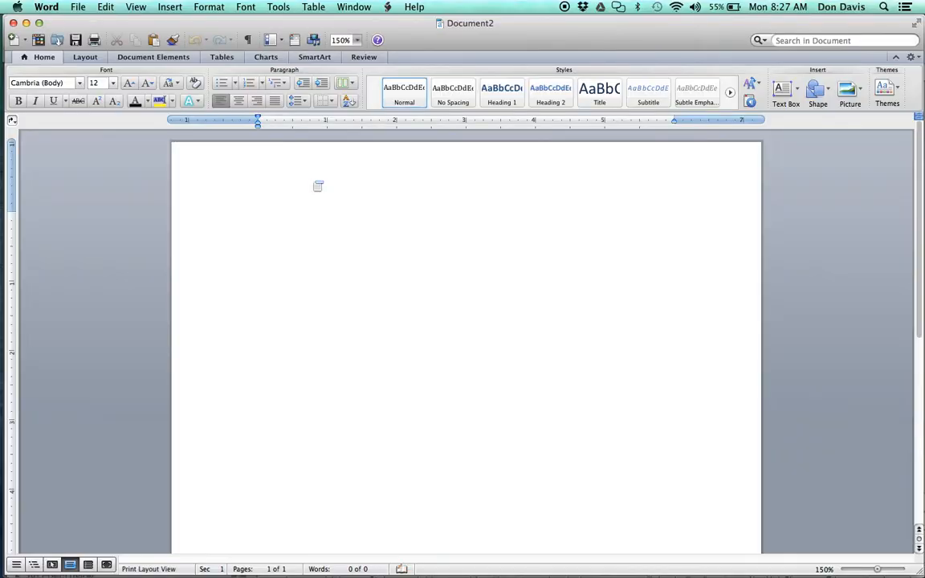
key(super+Tab)
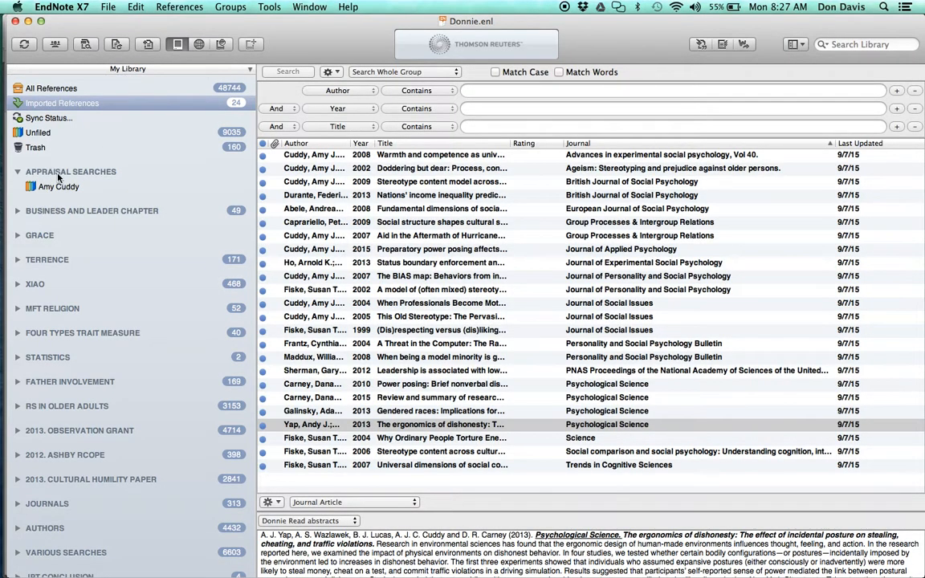
click(18, 212)
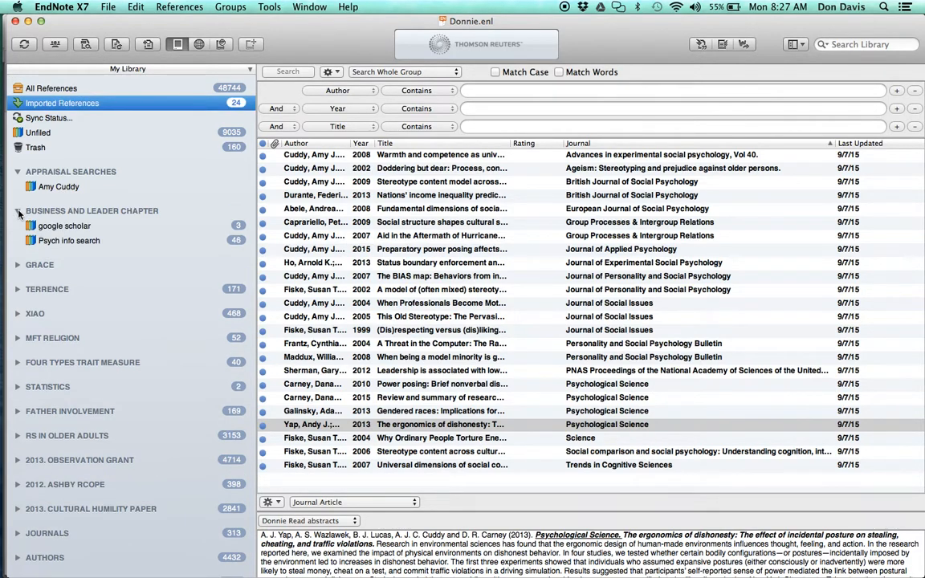
click(19, 212)
- Search the imported references for titles containing "forgiveness" and dismiss the message
click(488, 91)
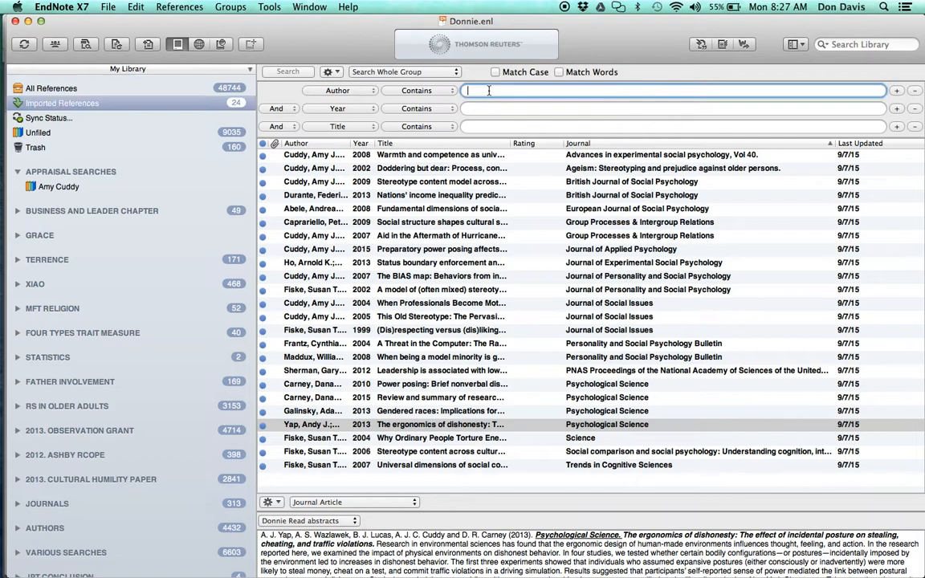
text(forgive)
key(BackSpace)
key(BackSpace)
click(481, 126)
text(fo)
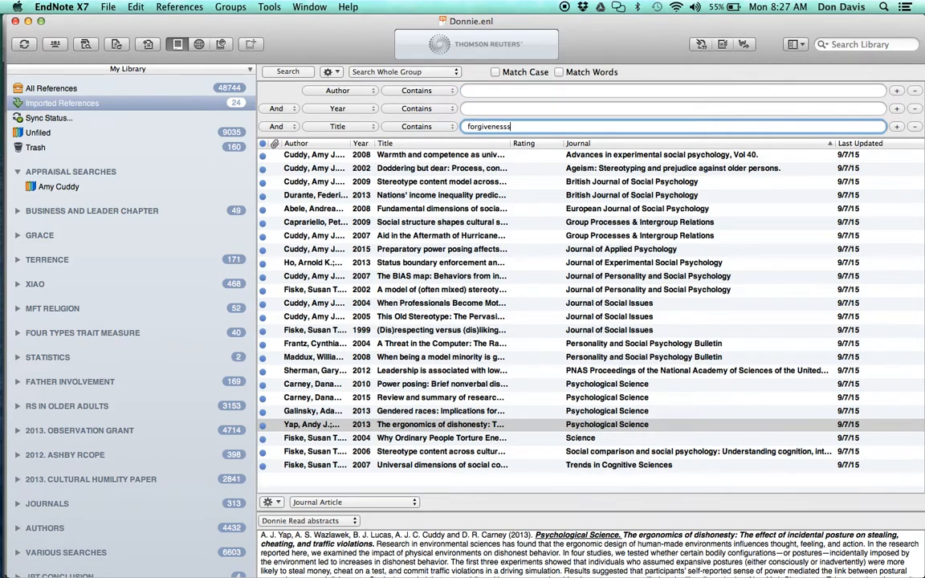
text(rgiveness)
key(Return)
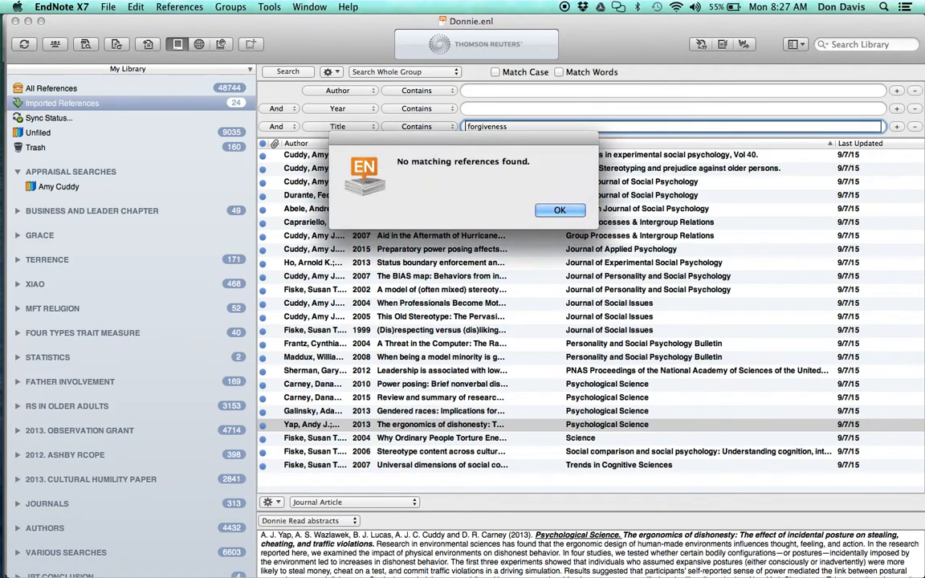
click(548, 208)
- Search for titles containing "power" and return to the full list of imported references
text(po)
key(Return)
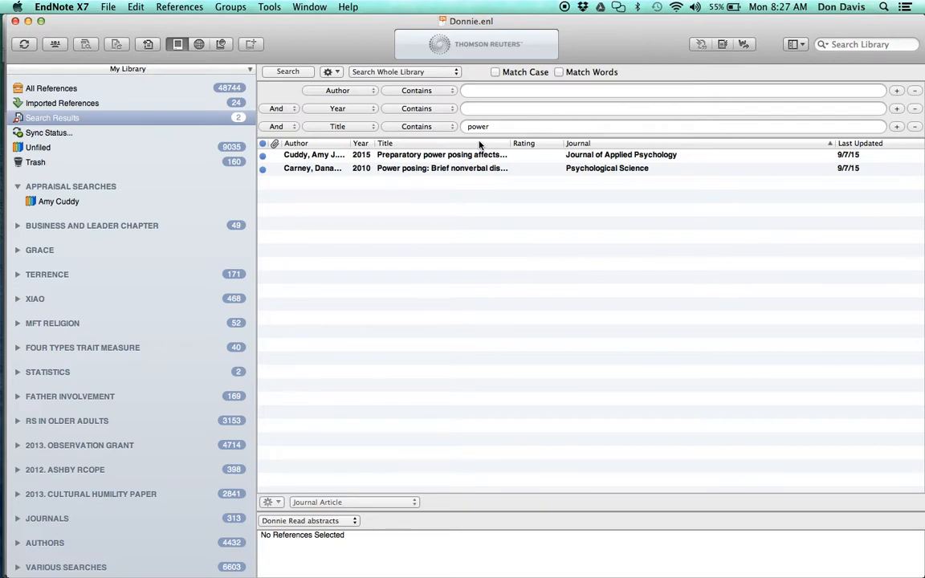
click(204, 105)
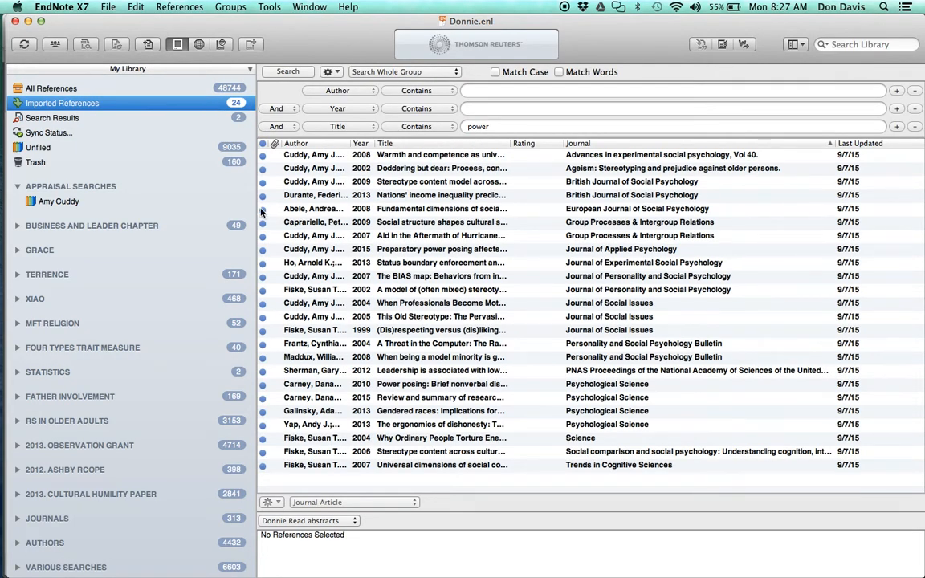
- Copy all the imported references and paste them as unformatted citations into the blank Word document
click(380, 224)
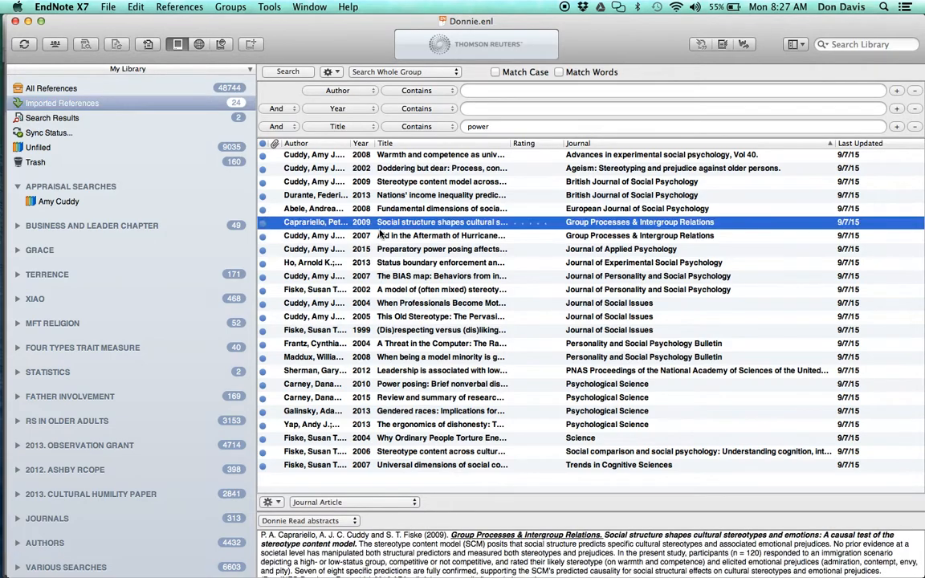
key(super+a)
mouse_move(2, 241)
click(13, 409)
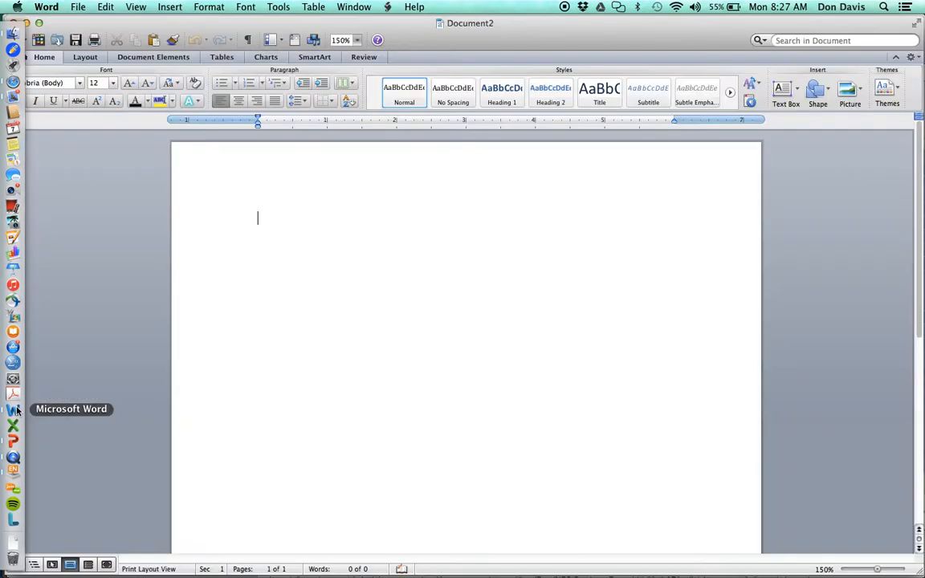
text({Cuddy, 2008 #48890;Cuddy, 2002 #48900;Cuddy, 2009 #48888;Durante, 2013 #48881;Abele, 2008 #48889;Caprariello, 2009 #48887;Cuddy, 2007 #48894;Cuddy, 2015 #48879;Ho, 2013 #48883;Cuddy, 2007 #48892;Fiske, 2002 #48899;Cuddy, 2004 #48898;Cuddy, 2005 #48896;Fiske, 1999 #48901;Frantz, 2004 #48897;Maddux, 2008 #48891;Sherman, 2012 #48885;Carney, 2010 #48886;Carney, 2015 #48880;Galinsky, 2013 #48884;Yap, 2013 #48882;Fiske, 2004 #48902;Fiske, 2006 #48895;Fiske, 2007 #48893})
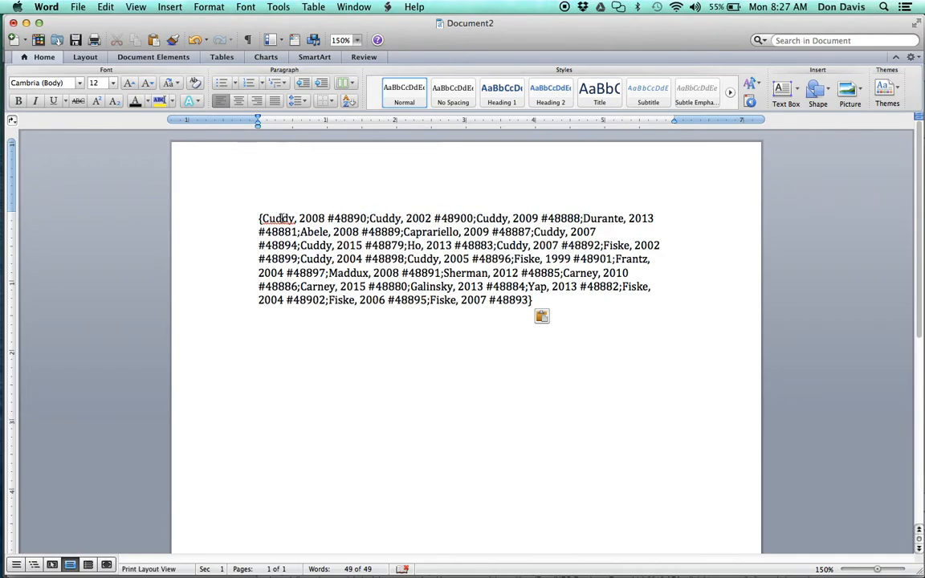
- Find the EndNote X7 toolbar command through a help search for "endnote" and show that toolbar in Word
click(413, 7)
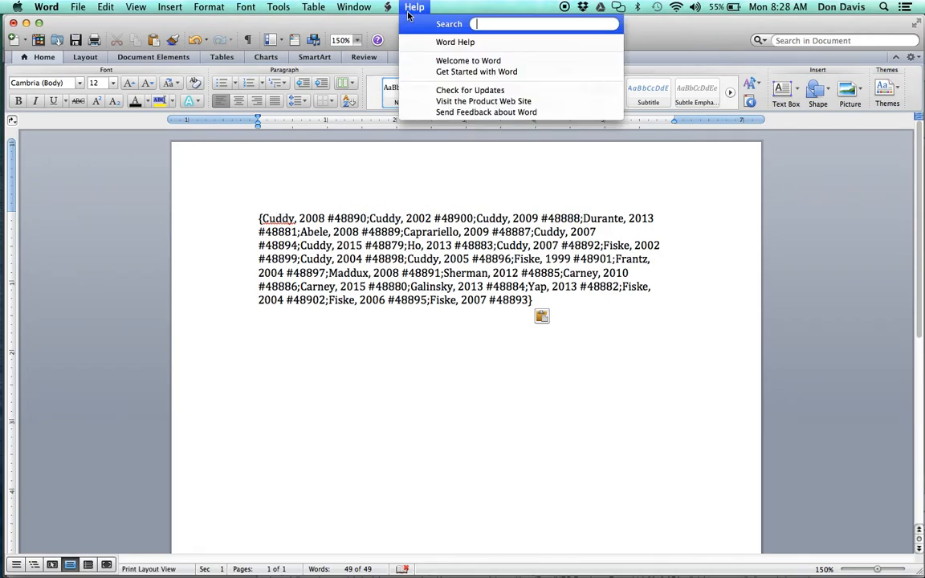
text(endnote)
click(460, 6)
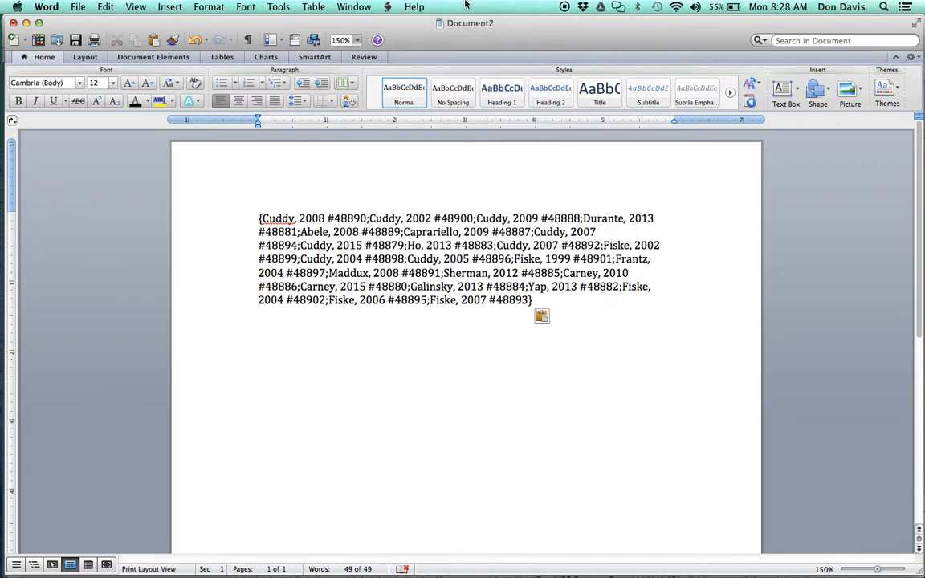
click(415, 7)
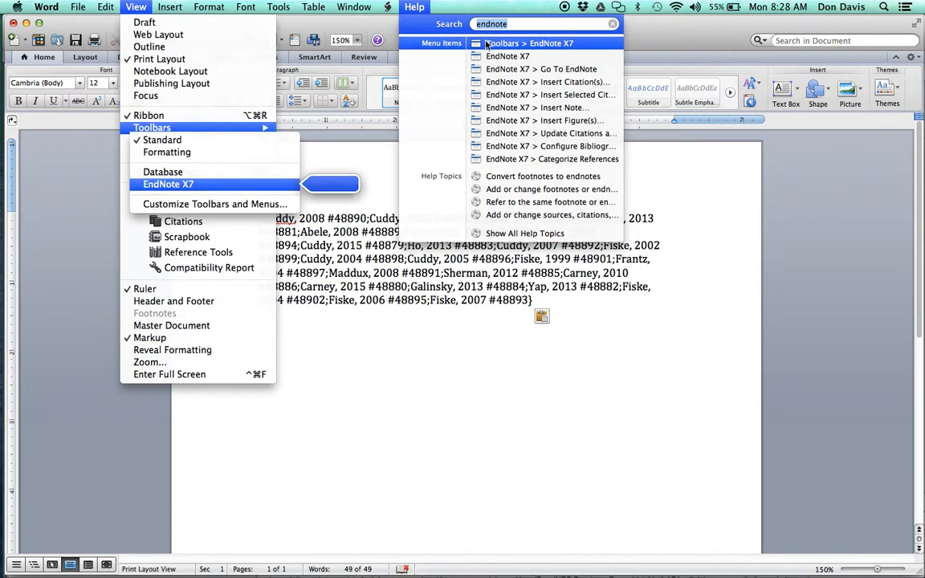
click(487, 44)
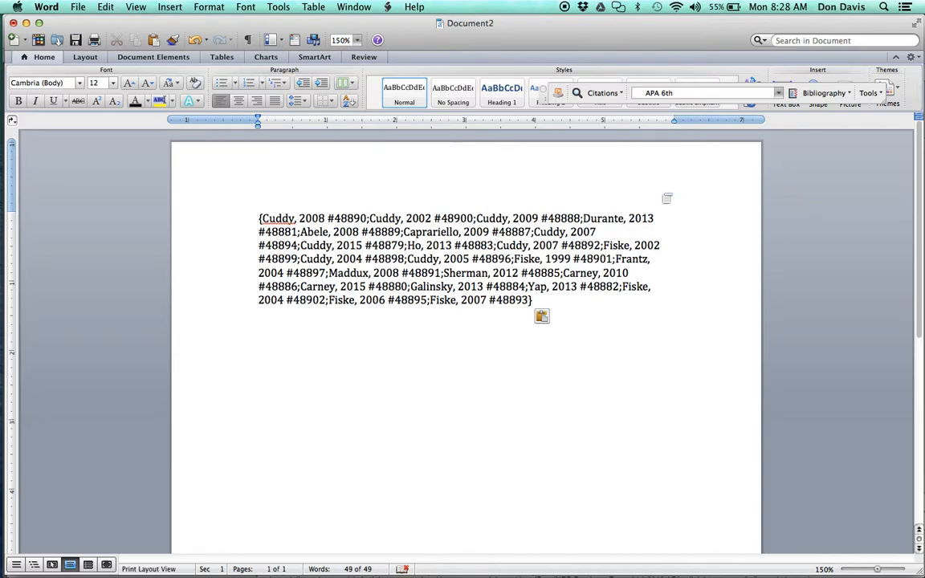
- Update the citations and bibliography in APA 6th style and look through the formatted reference list
click(818, 94)
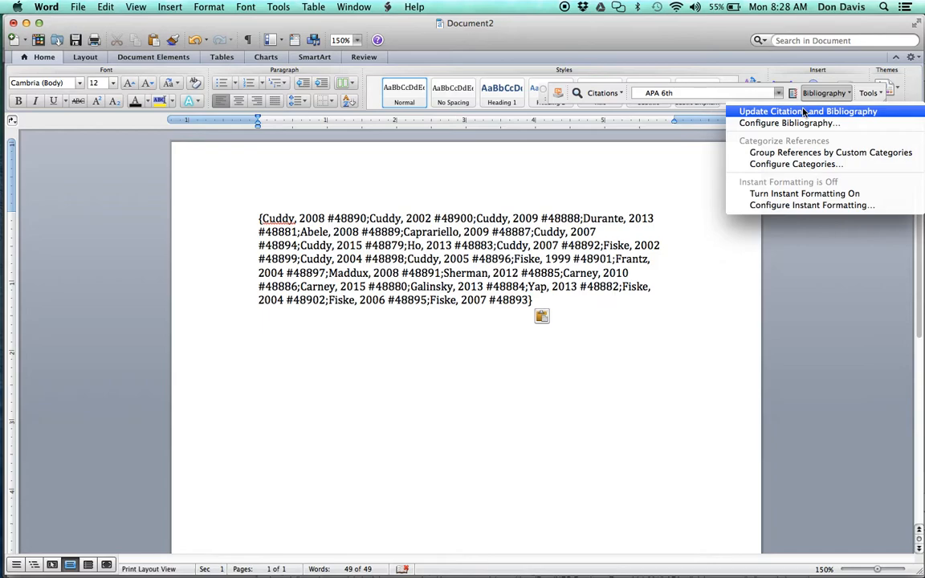
click(804, 112)
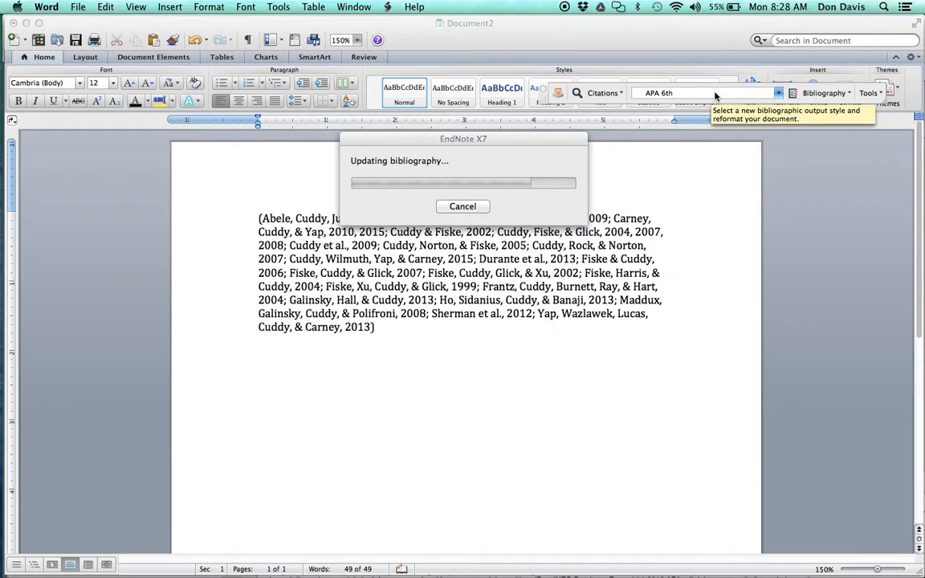
scroll(516, 391, down, 10)
scroll(515, 391, down, 15)
scroll(516, 391, up, 20)
scroll(516, 391, up, 5)
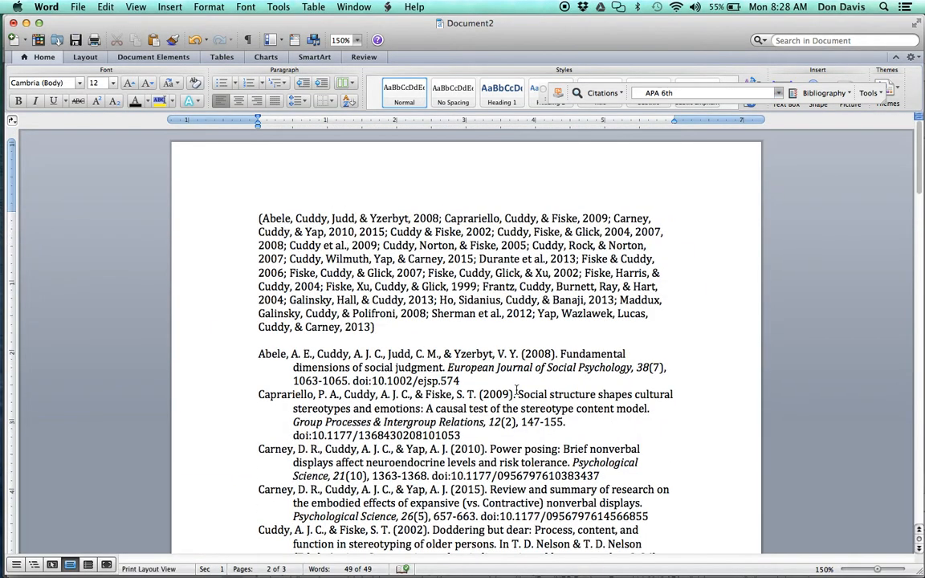
- Reformat the bibliography with the custom Author output style and copy the entire resulting list
click(778, 94)
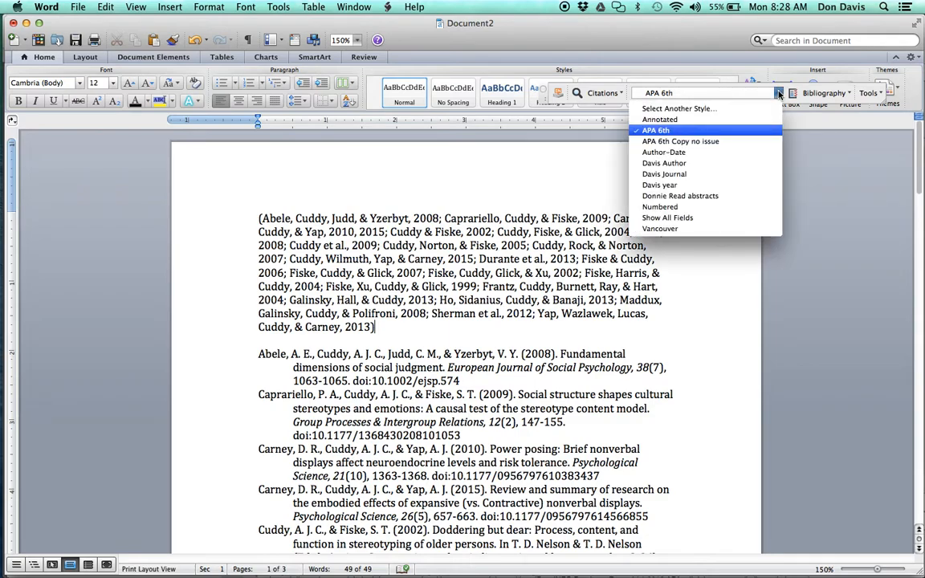
click(664, 163)
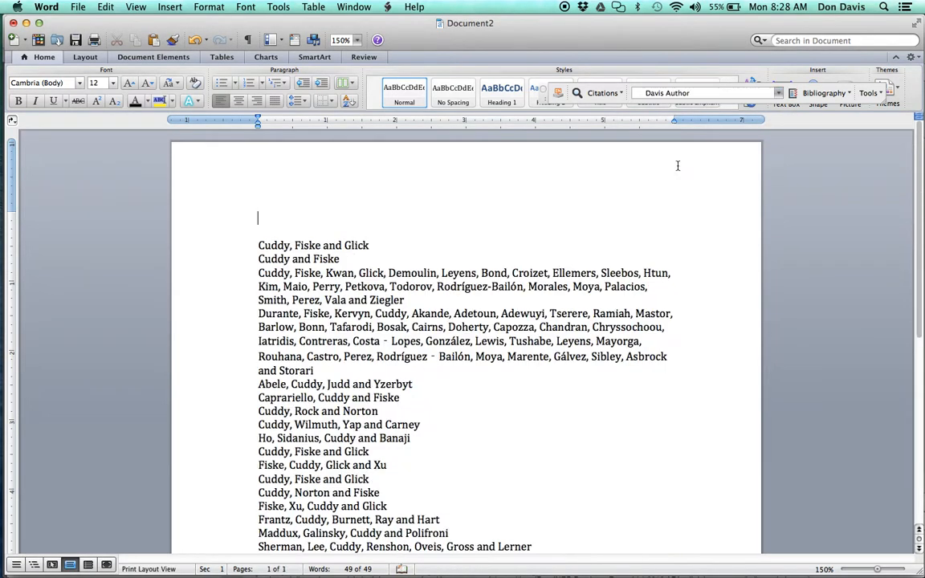
key(super+a)
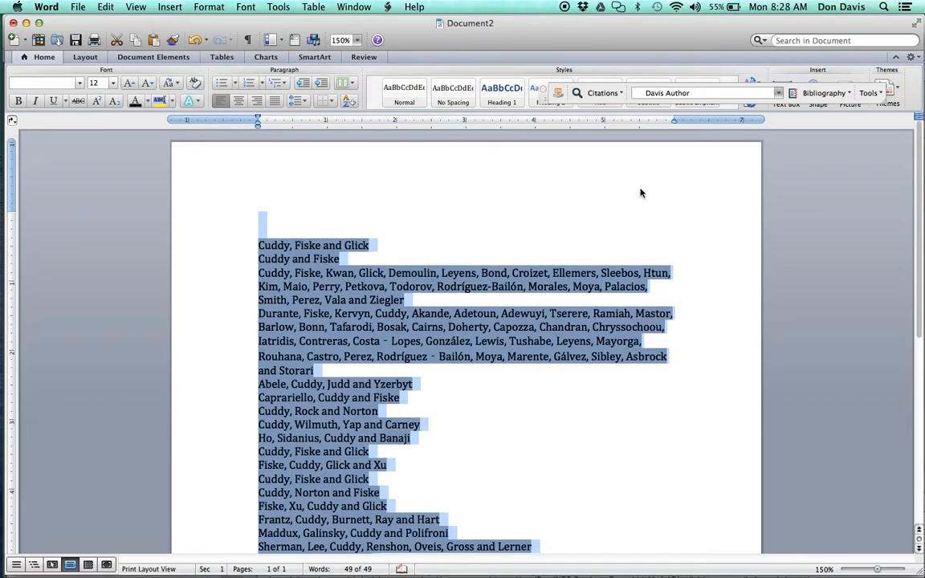
key(super+Tab)
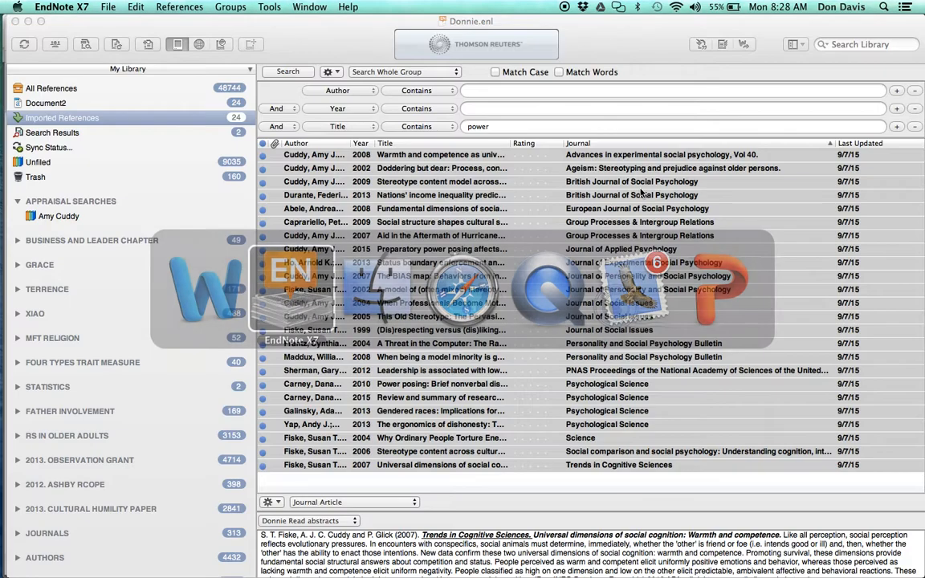
key(super+Tab)
- Switch to Excel, create a blank workbook and paste the author list starting at cell A1
mouse_move(4, 379)
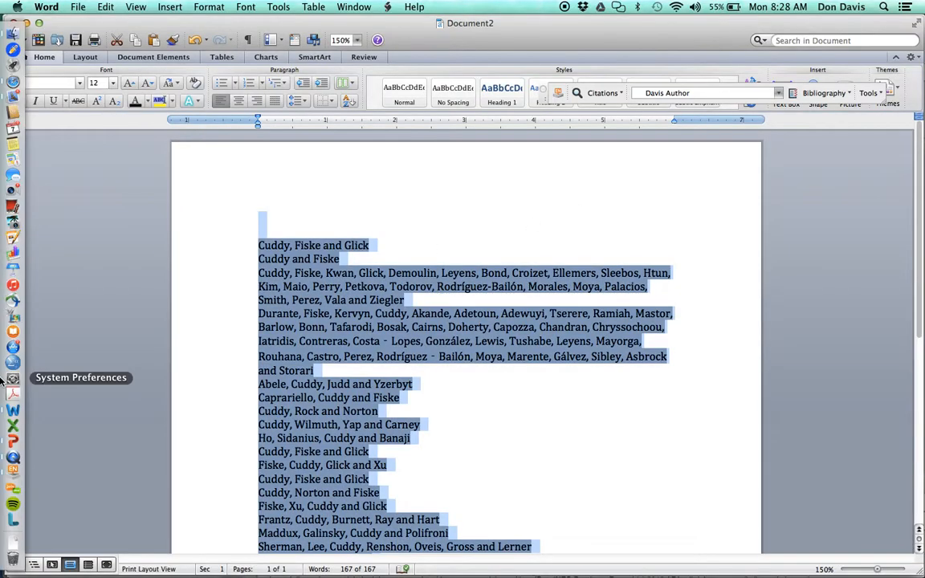
click(8, 424)
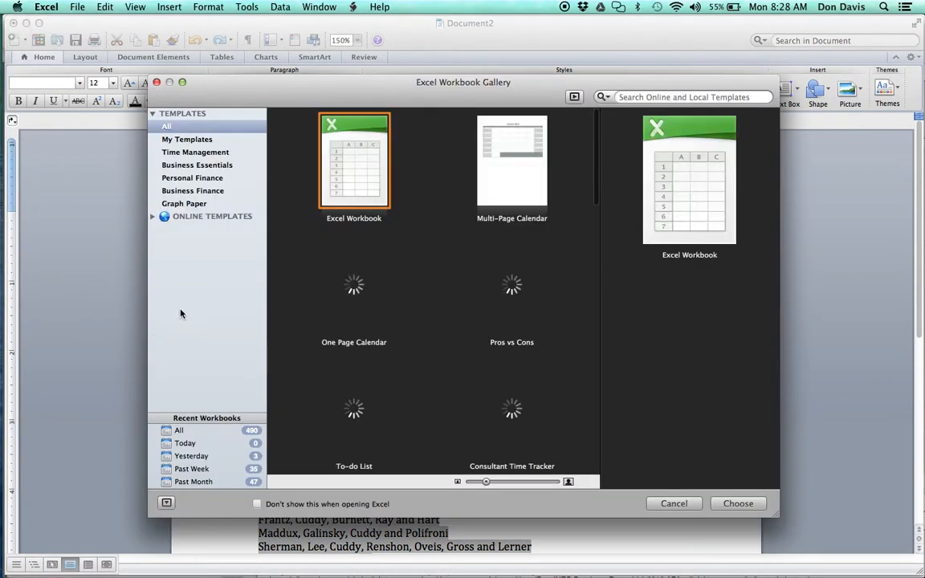
double_click(342, 191)
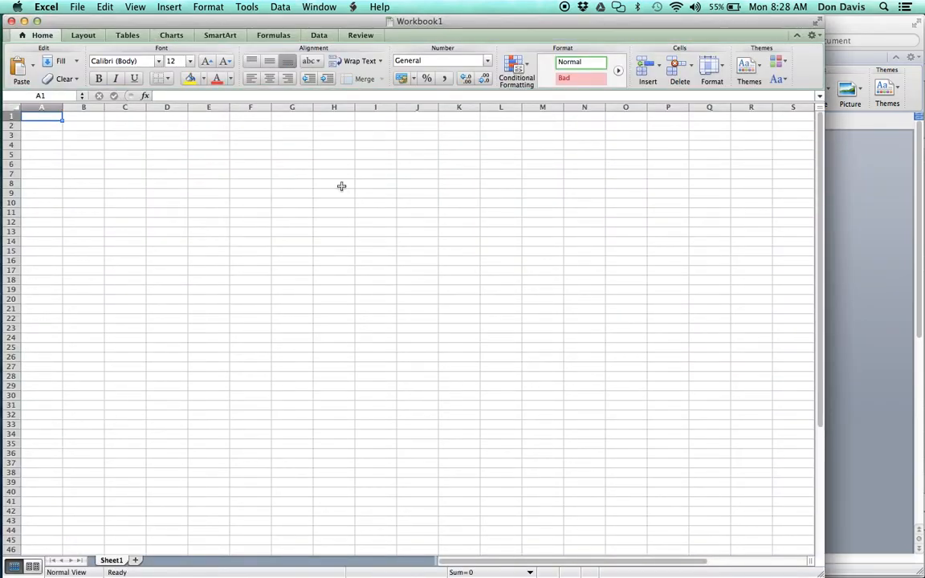
key(super+v)
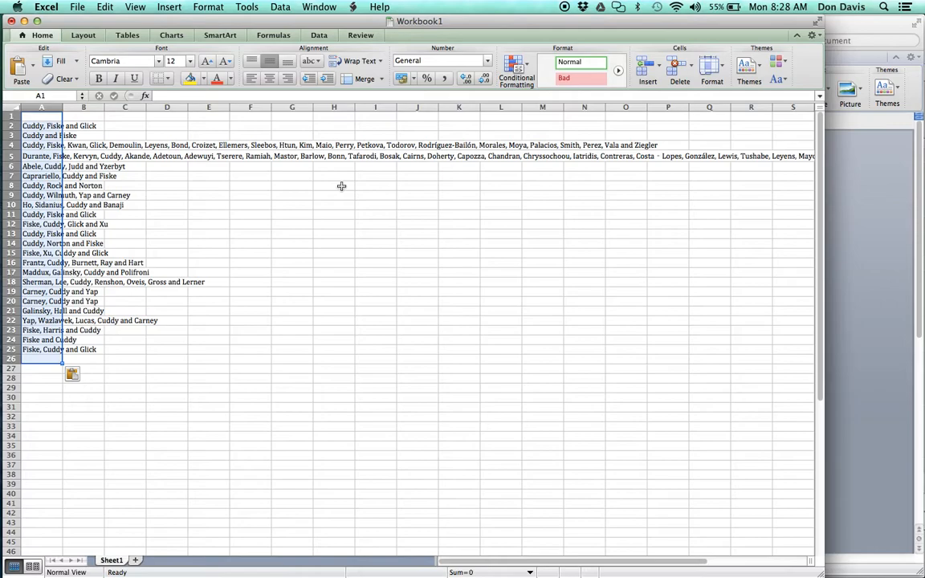
- Reformat the Word bibliography with the custom year style and paste the copied years into Excel from cell B1
key(super+Tab)
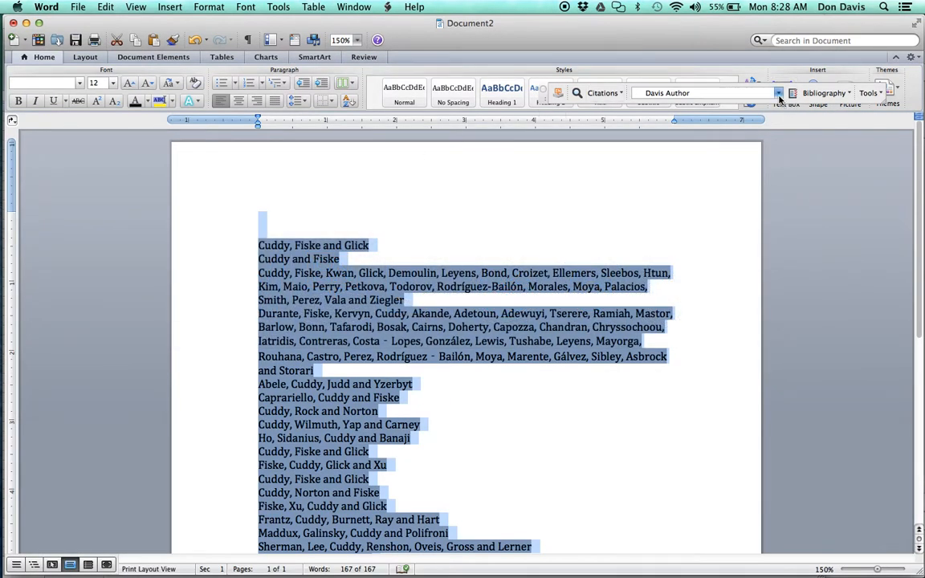
click(778, 93)
click(684, 185)
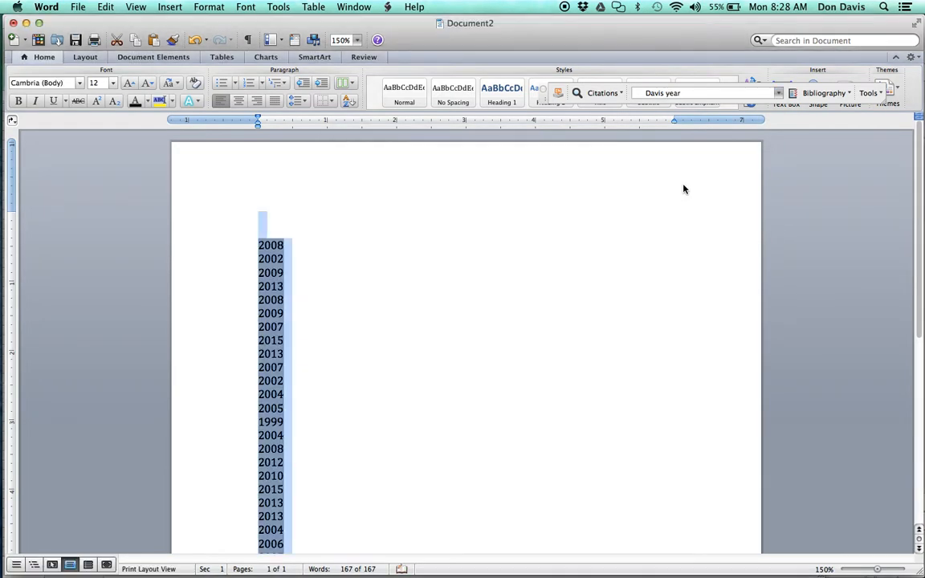
key(super+Tab)
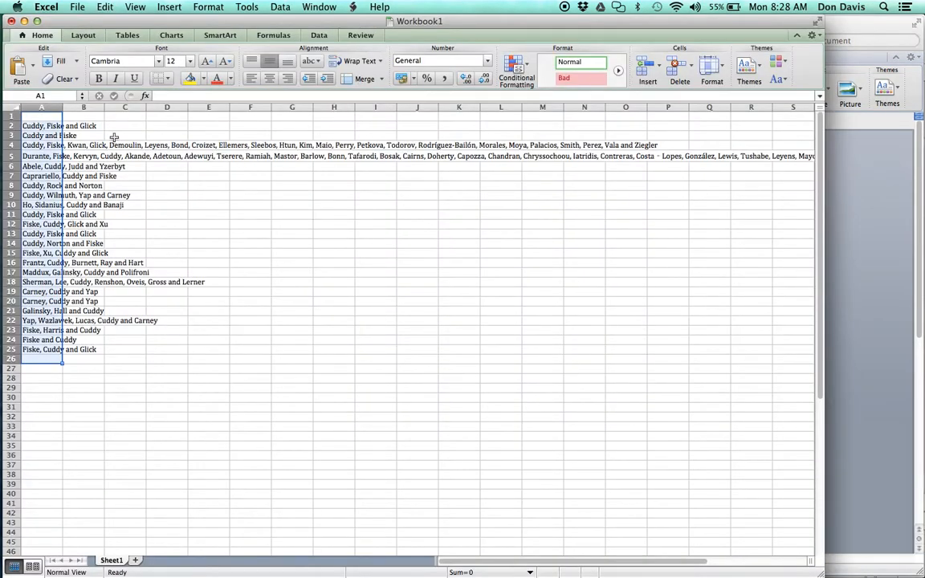
click(93, 116)
key(cmd+v)
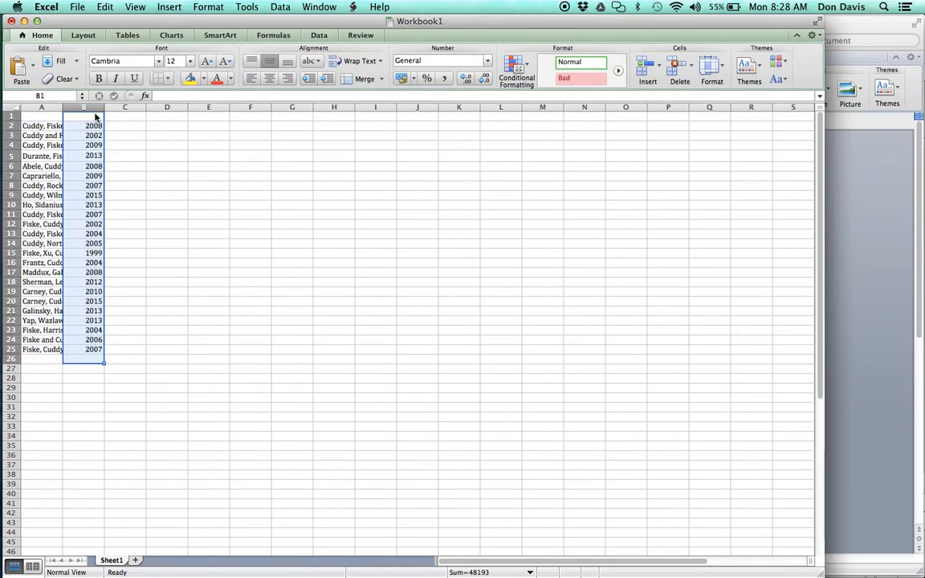
- Reformat the Word bibliography with the custom Journal style and paste the copied journal names into Excel from cell C1
key(super+Tab)
click(777, 94)
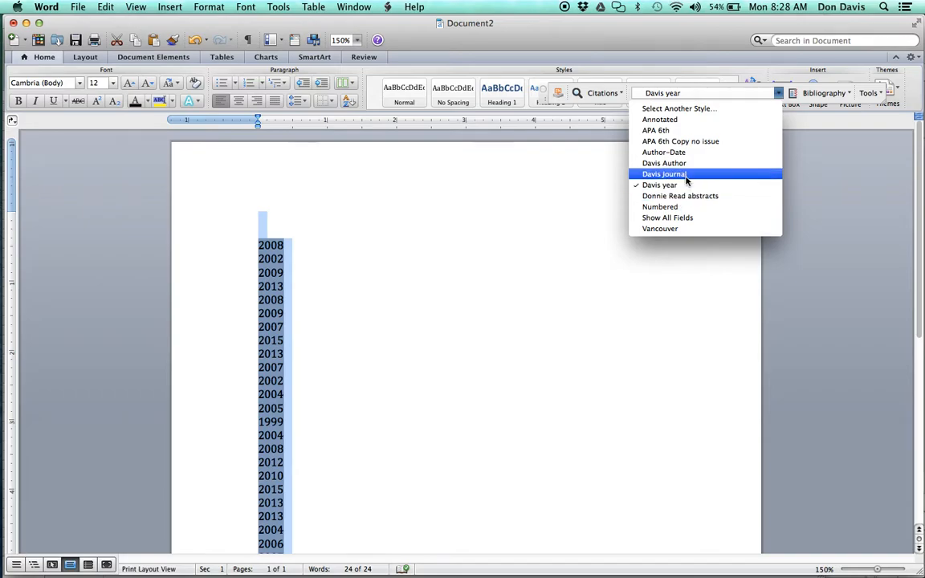
click(686, 180)
key(super+c)
key(super+Tab)
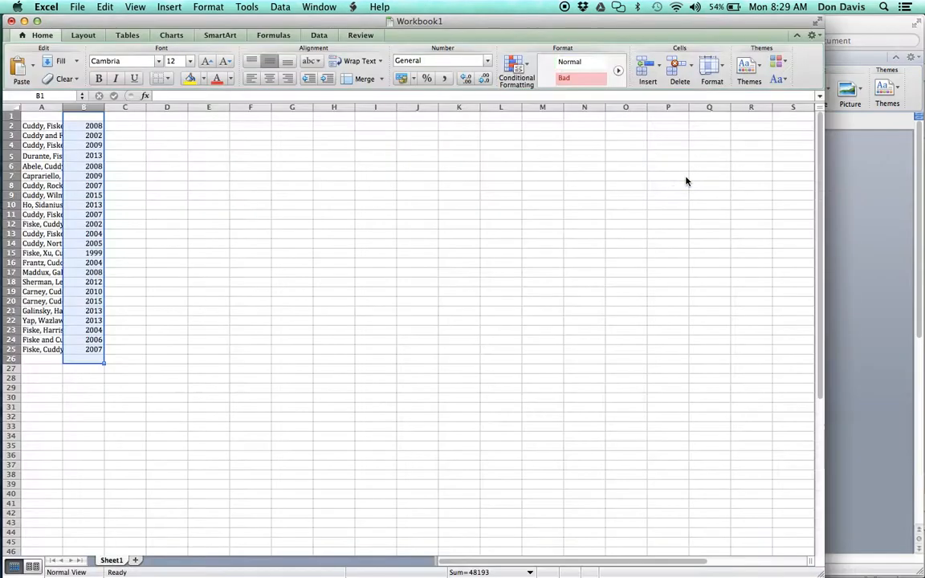
click(125, 117)
key(super+v)
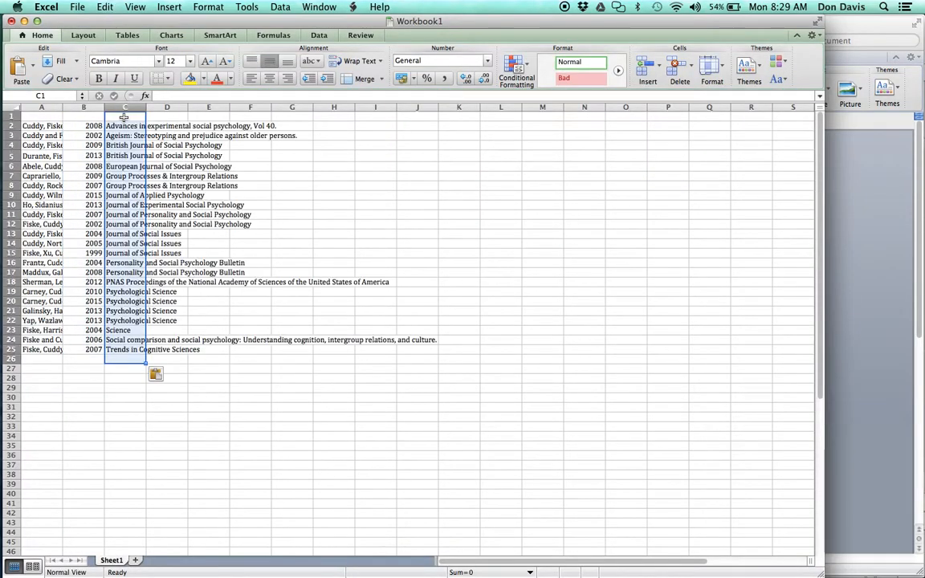
- Reformat the Word bibliography with the custom Read abstracts style and paste the copied references with abstracts into Excel from cell D1
key(super+Tab)
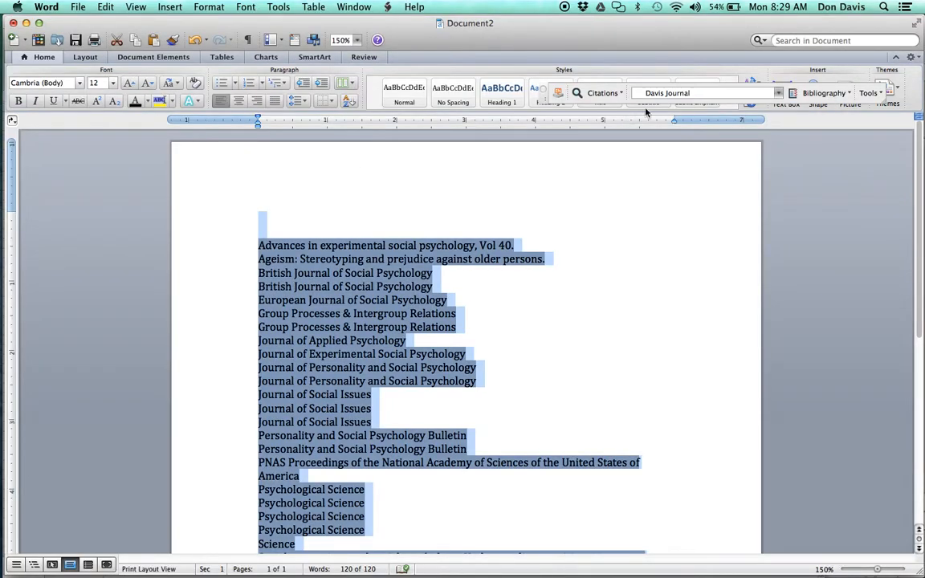
click(778, 93)
click(759, 173)
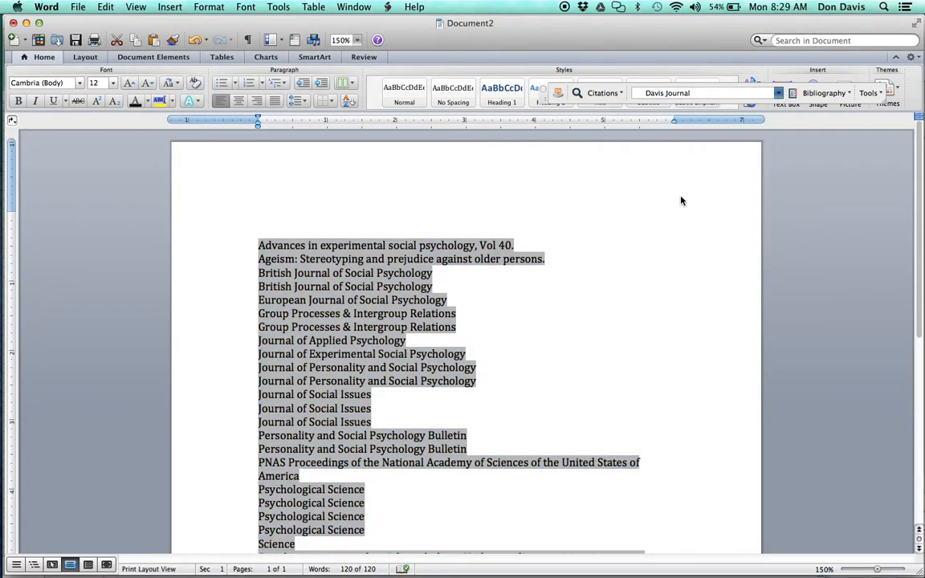
key(super+Tab)
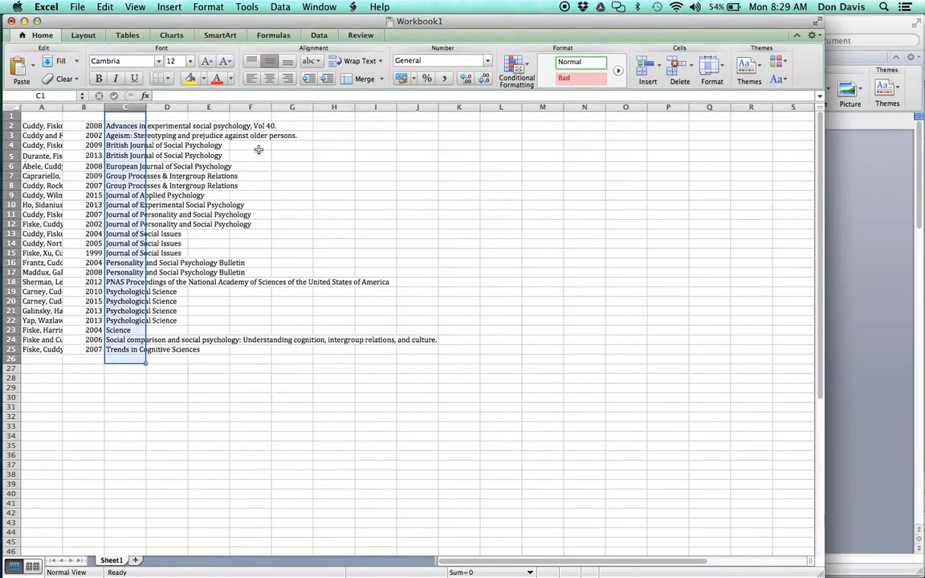
click(174, 118)
key(super+v)
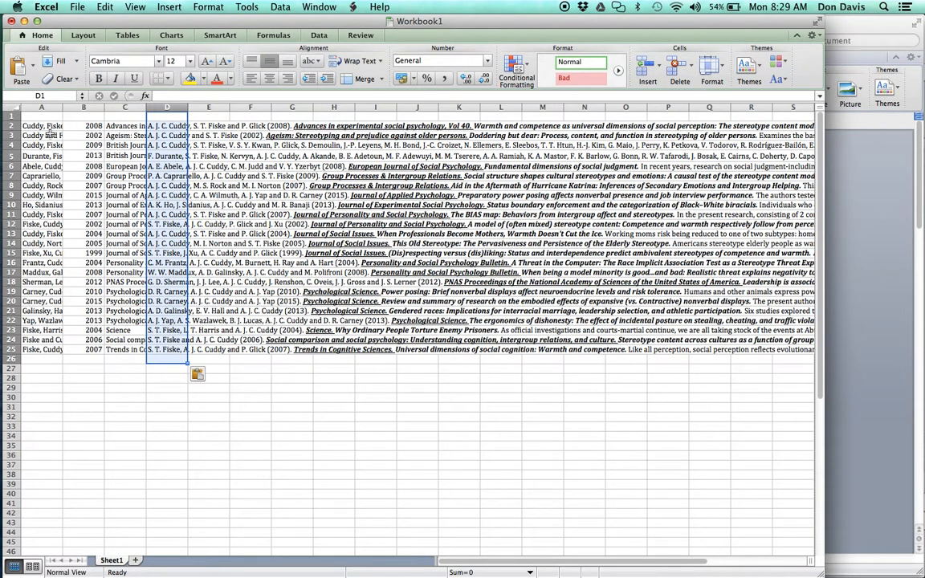
- Format A1:D25 as a table with the black-header style and delete the empty row 2 below the header
drag(36, 126, 164, 350)
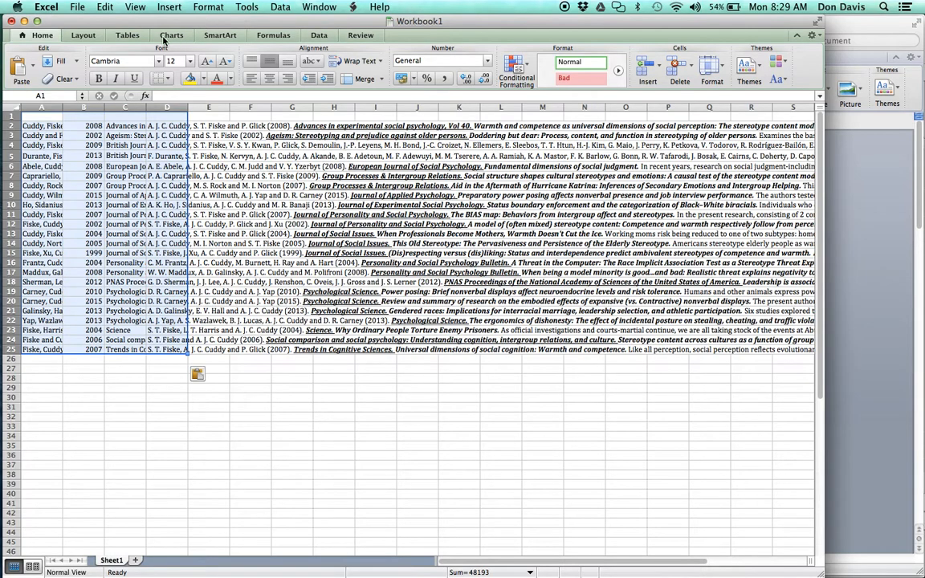
click(127, 36)
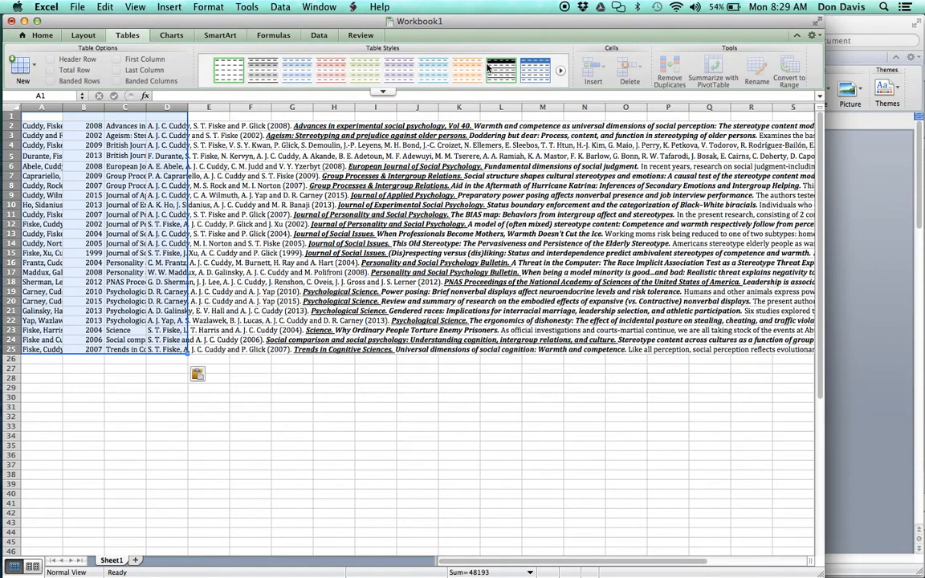
click(446, 69)
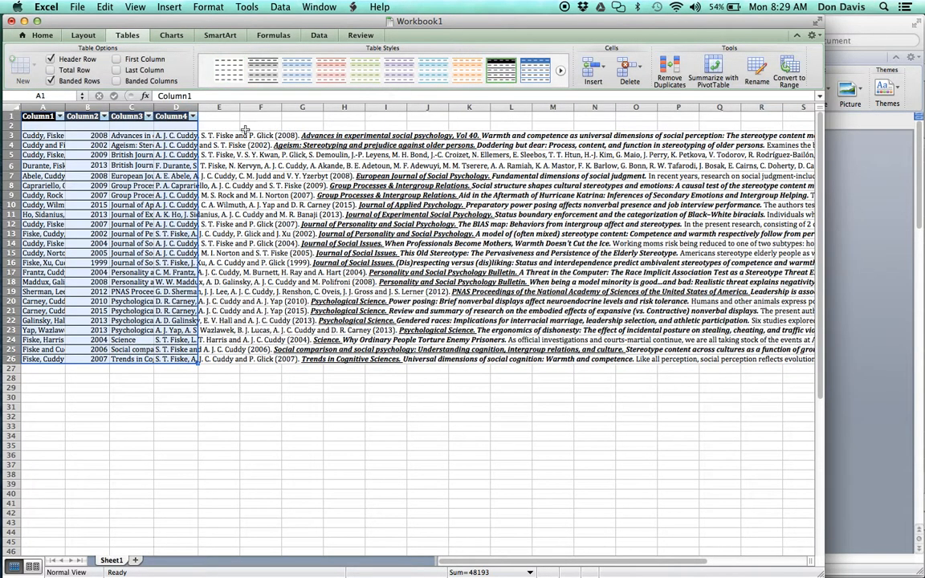
click(12, 125)
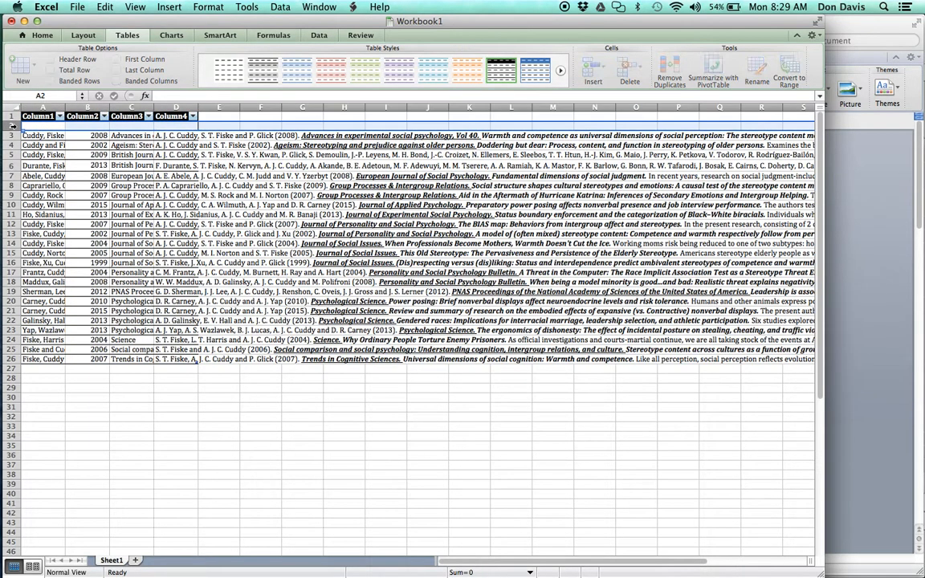
right_click(12, 125)
click(36, 183)
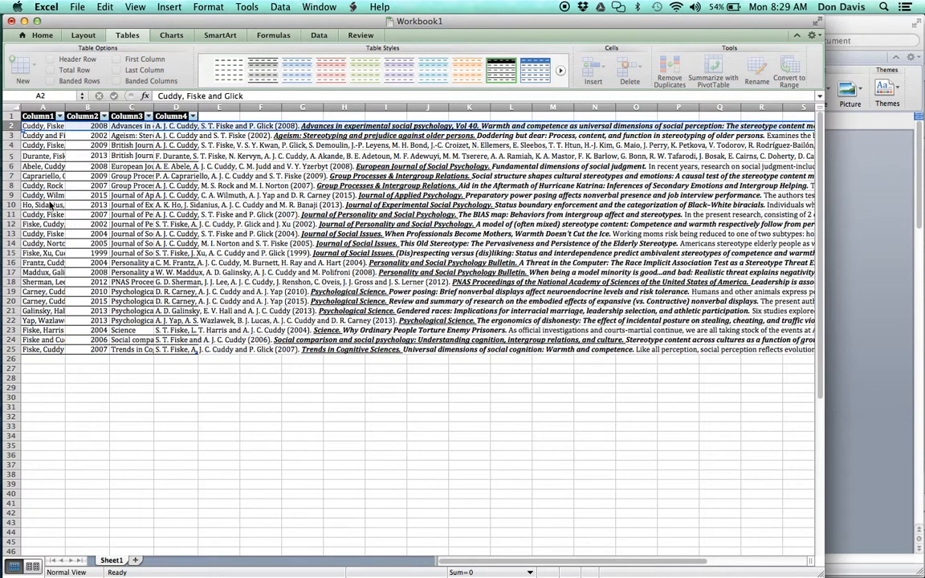
- Enter "d" in cell E2, extending the table with a fifth column beside the abstracts
click(206, 164)
click(213, 125)
text(d)
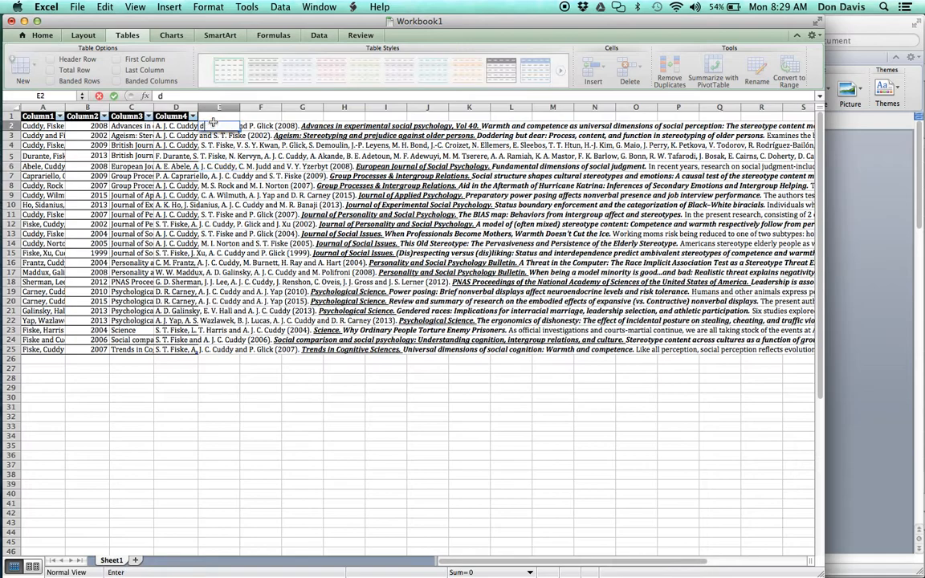
key(Right)
key(Up)
key(Down)
key(Left)
key(Left)
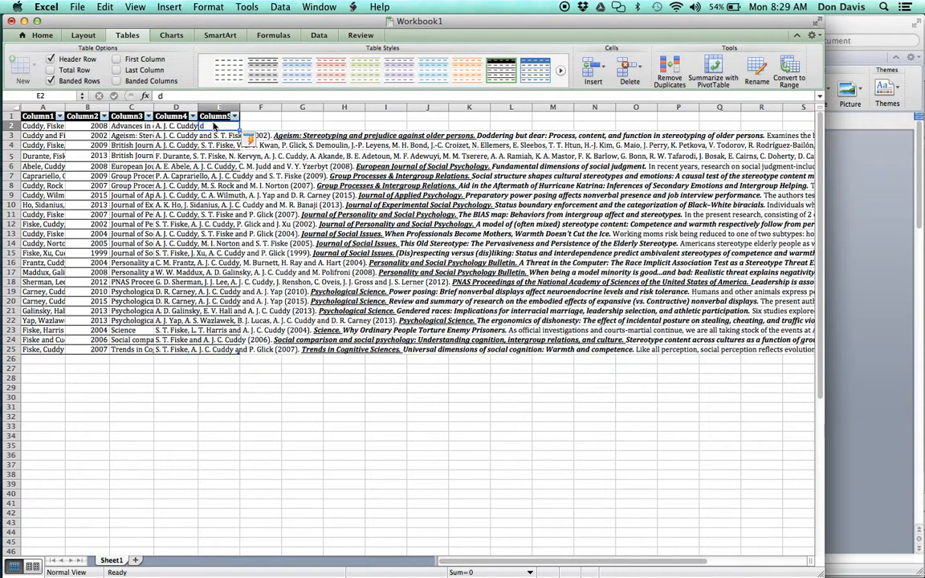
- Enlarge the formula bar to fit whole abstracts and widen column C to fit the journal names
drag(238, 99, 273, 215)
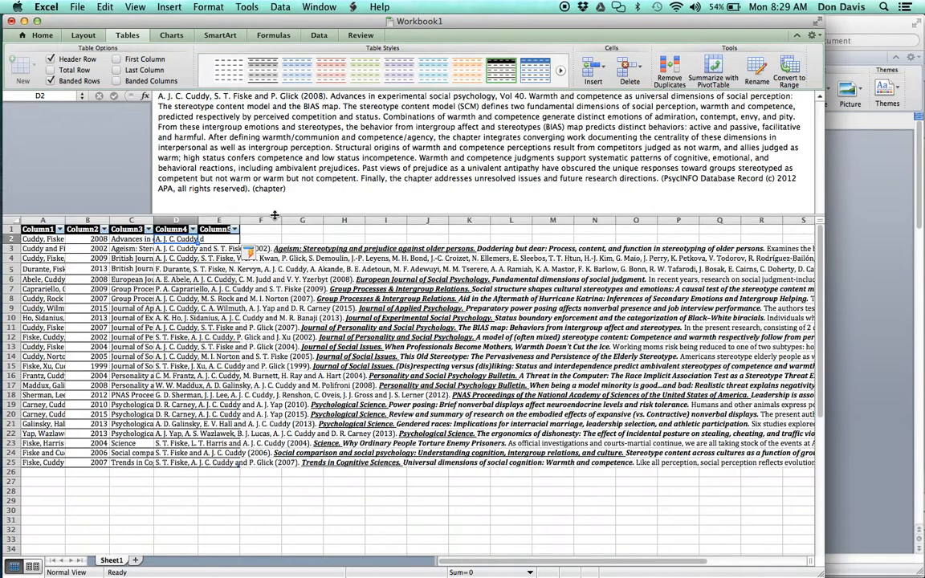
click(225, 239)
key(Left)
key(Left)
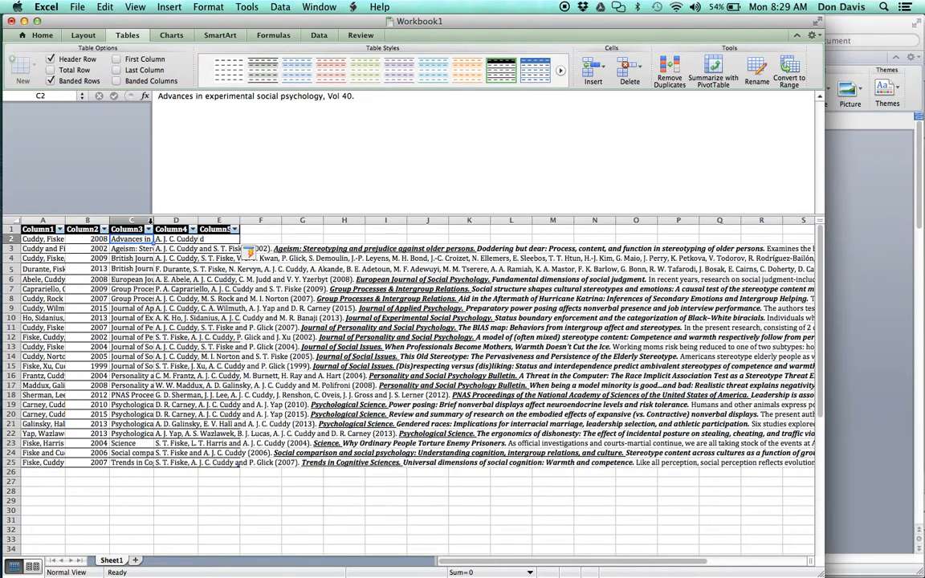
drag(153, 220, 272, 222)
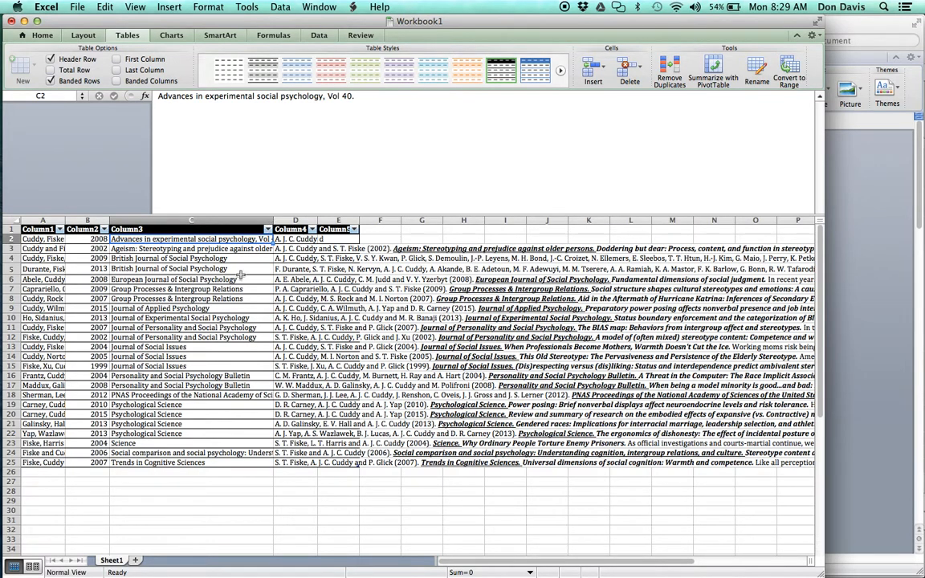
- Examine the journal names in column C, moving up and down through the table rows
click(199, 404)
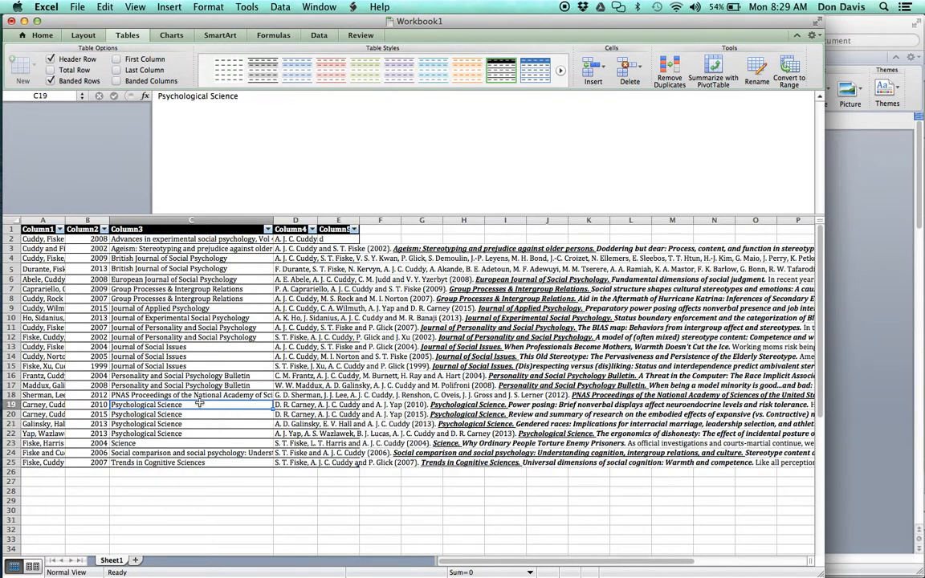
key(Up)
key(Up)
key(Up)
key(Up)
key(Up)
key(Up)
key(Up)
key(Up)
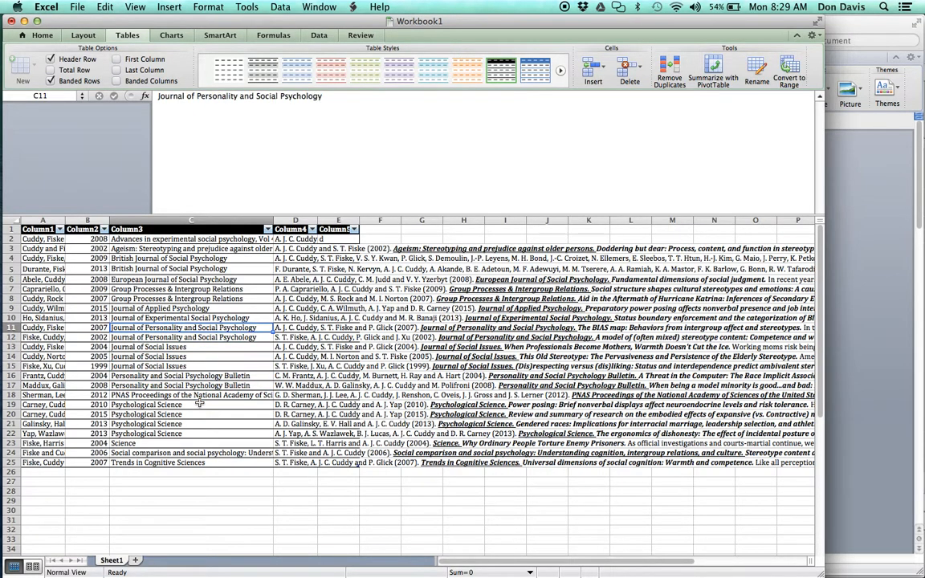
key(Up)
key(Up)
key(Up)
key(Up)
key(Up)
key(Down)
key(Down)
key(Down)
key(Down)
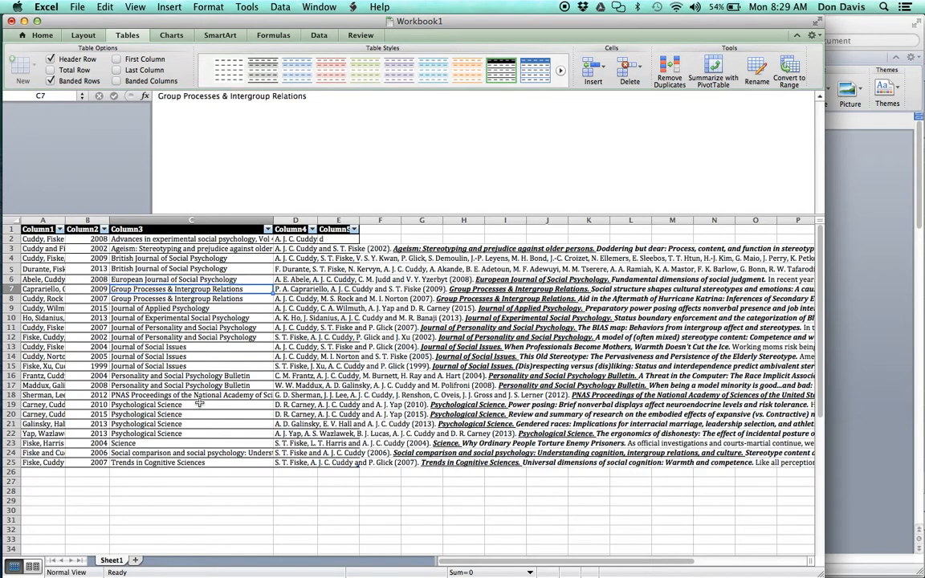
key(Down)
key(Down)
key(Down)
key(Down)
key(Down)
key(Down)
key(Down)
key(Down)
key(Down)
key(Down)
key(Down)
key(Down)
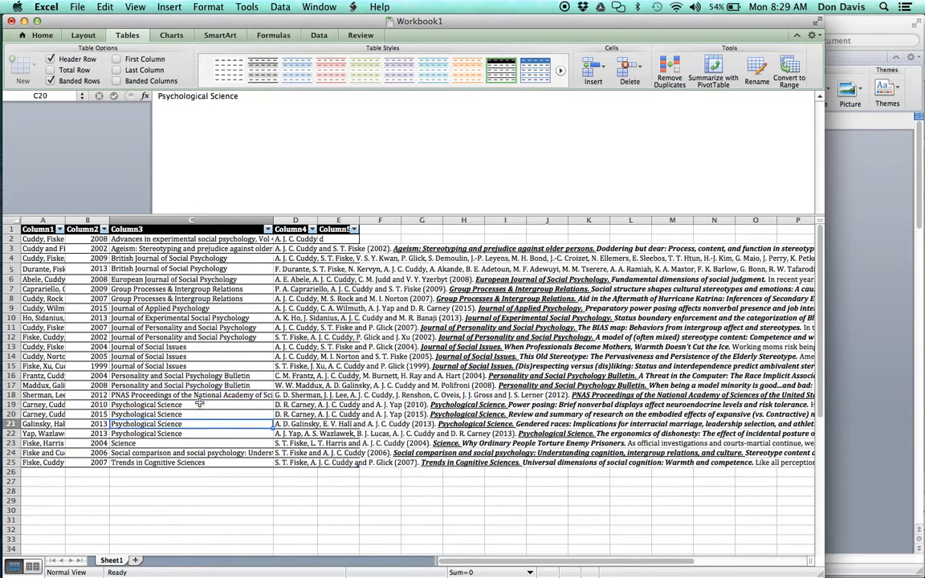
key(Down)
key(Up)
key(Up)
key(Up)
key(Up)
key(Up)
key(Up)
key(Up)
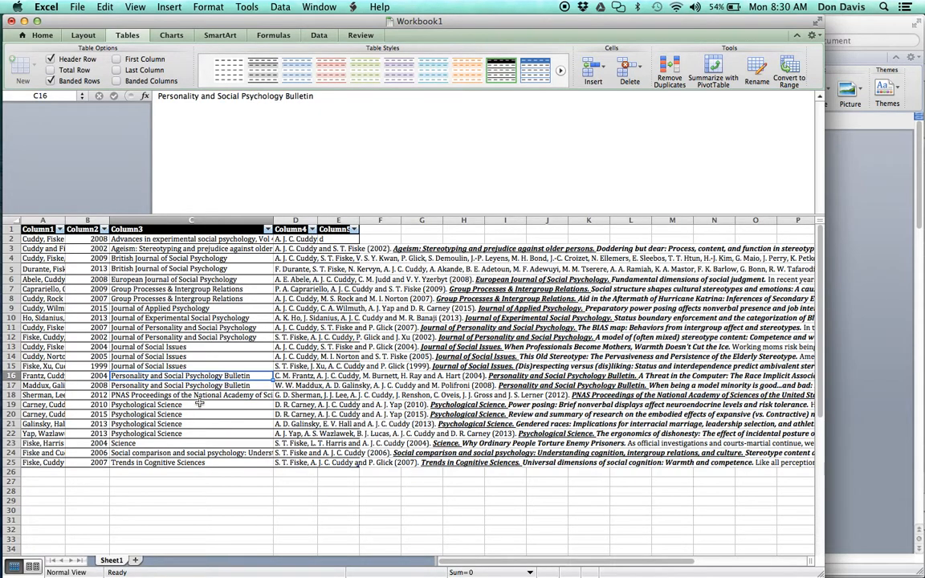
key(Down)
key(Down)
key(Down)
key(Down)
key(Down)
key(Down)
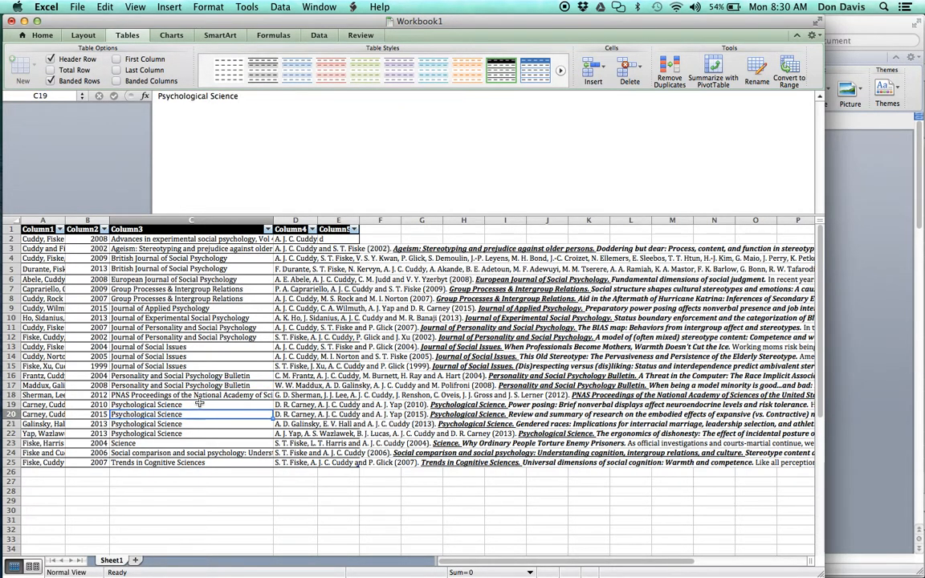
- Examine the author, year, journal and abstract entries of the Science reference in row 23
key(Down)
key(Left)
key(Left)
key(Right)
key(Right)
key(Right)
key(Left)
key(Left)
key(Left)
key(Right)
key(Right)
key(Right)
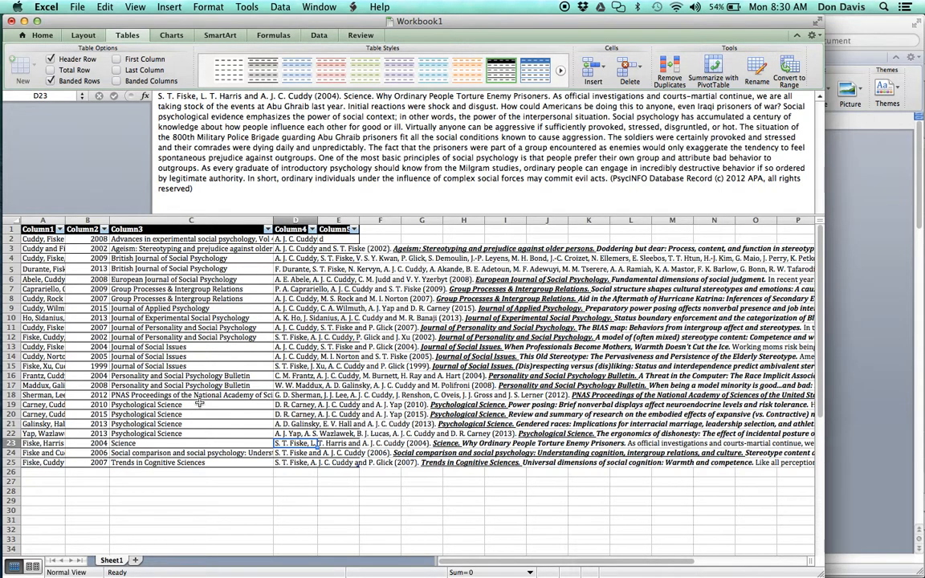
- Sort the table by year in ascending order using Column2
click(105, 230)
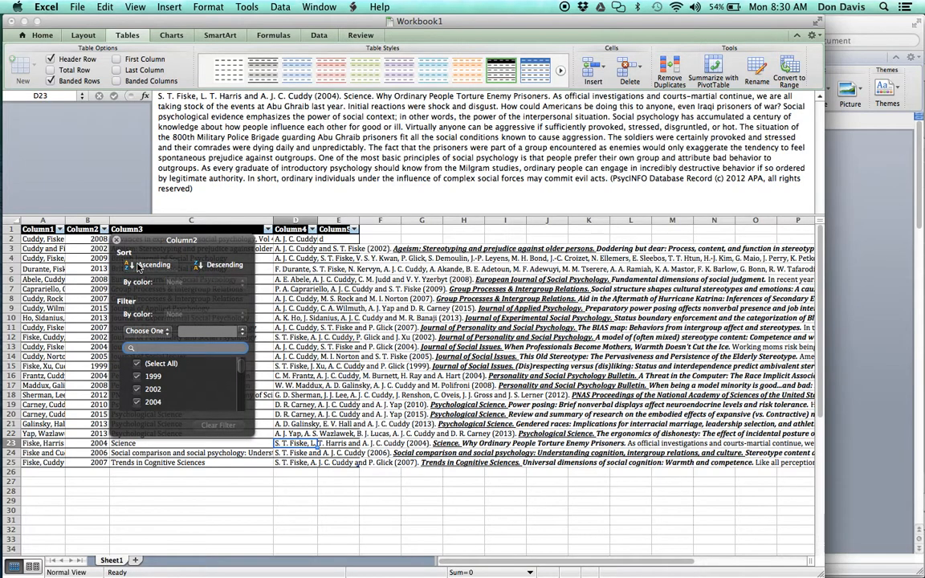
click(143, 264)
click(117, 240)
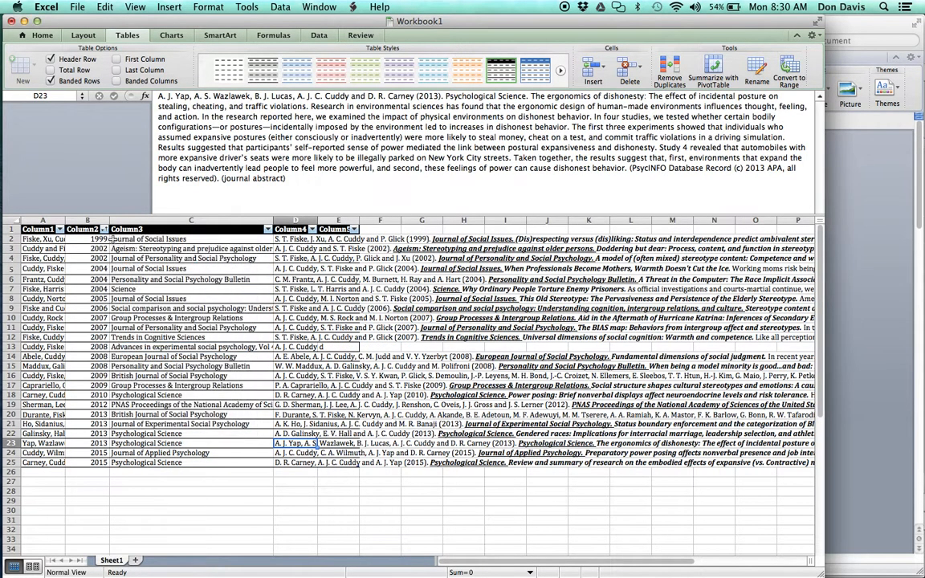
- Examine the entries across row 25 of the year-sorted table and the journal name in C13
click(95, 463)
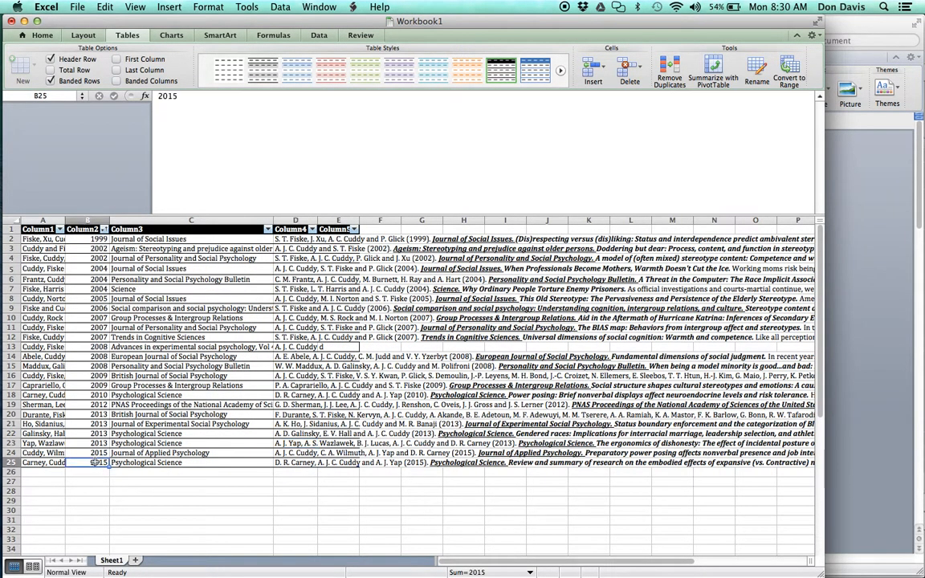
key(Right)
key(Right)
key(Left)
key(Left)
key(Left)
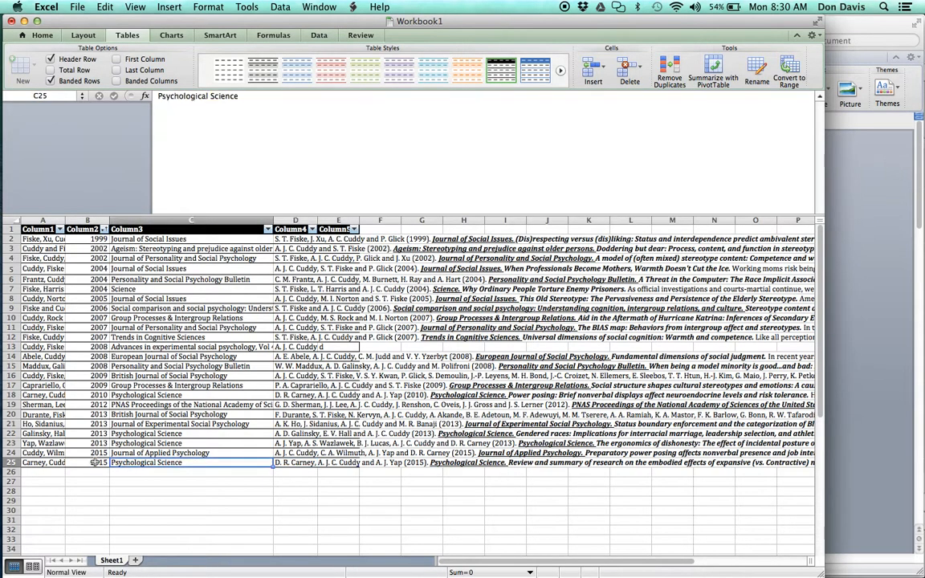
key(Right)
key(Right)
key(Right)
key(Right)
key(Right)
key(Right)
key(Right)
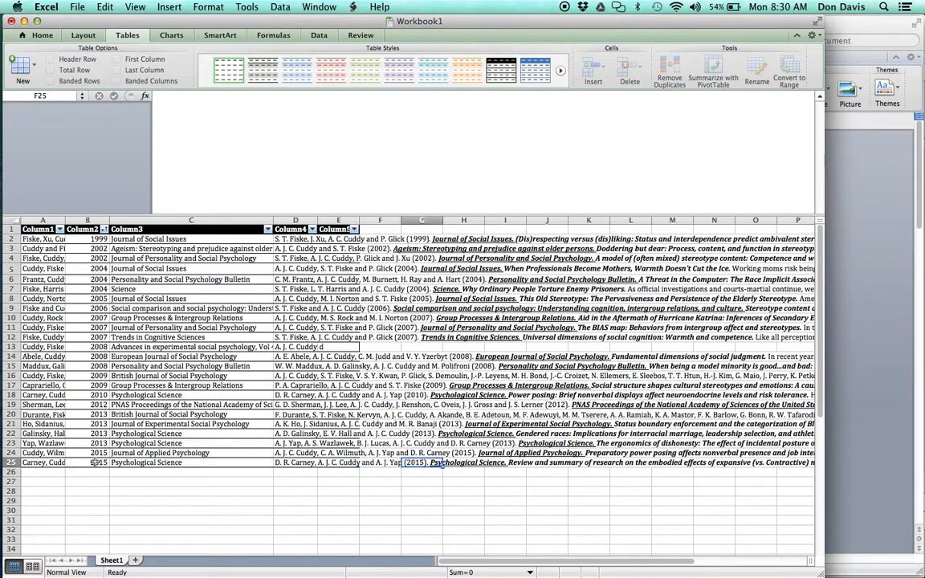
key(Right)
key(Right)
key(Right)
key(Right)
key(Right)
key(Right)
key(Right)
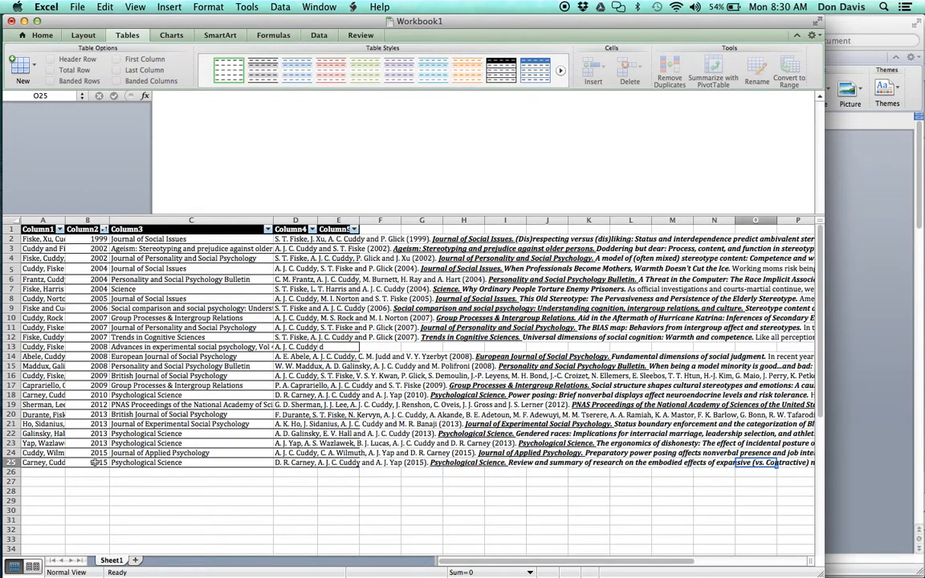
key(Right)
key(Right)
key(Left)
key(Left)
key(Left)
key(Left)
key(Left)
key(Left)
key(Left)
key(Left)
key(Left)
key(Left)
key(Left)
key(Left)
key(Left)
key(Left)
key(Left)
key(Left)
key(Right)
key(Right)
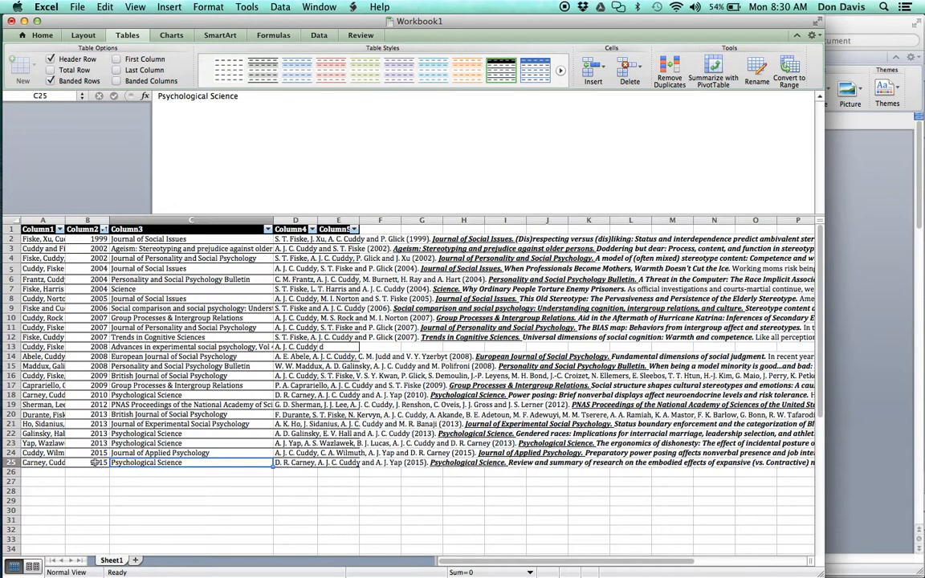
click(151, 349)
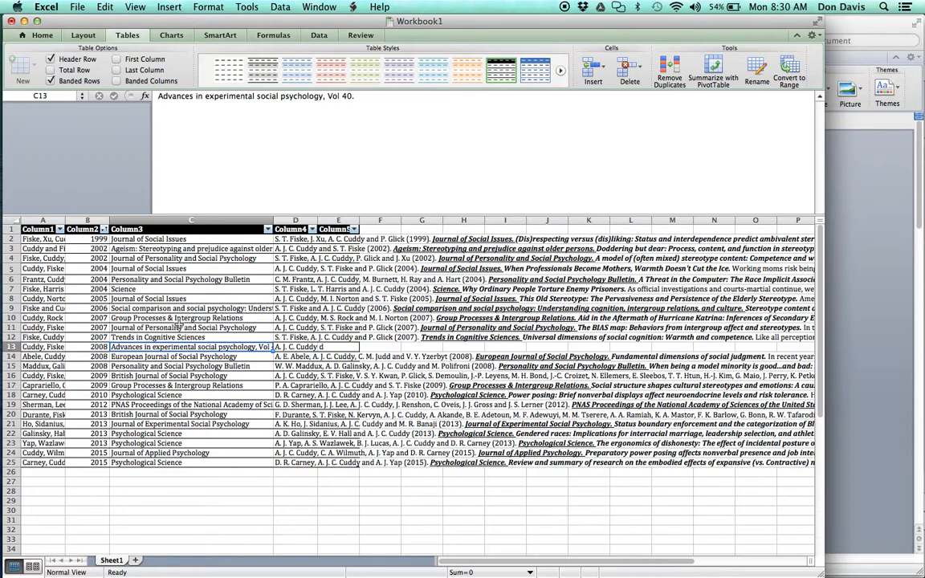
- Switch to Word, reformat the bibliography with the APA 6th style, and copy the whole document
key(super+Tab)
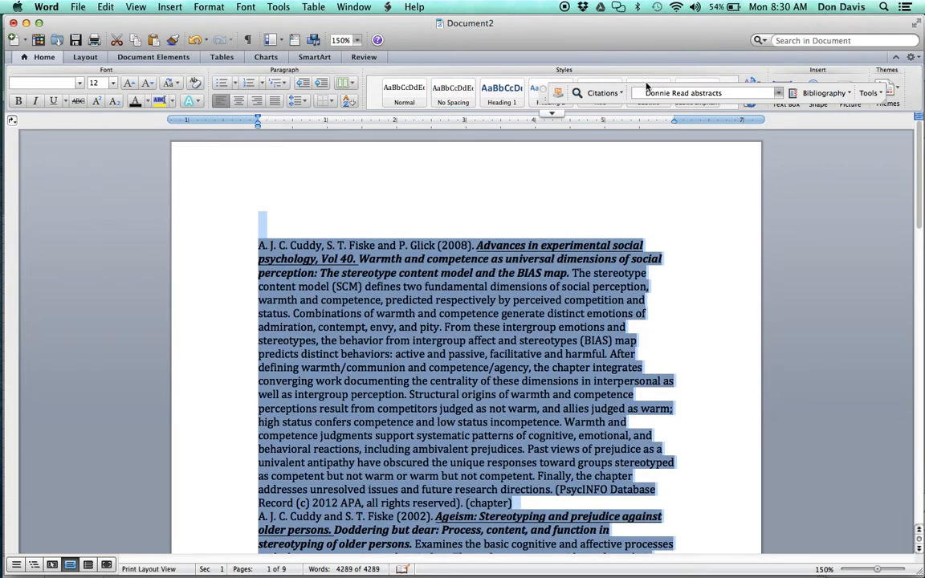
click(710, 92)
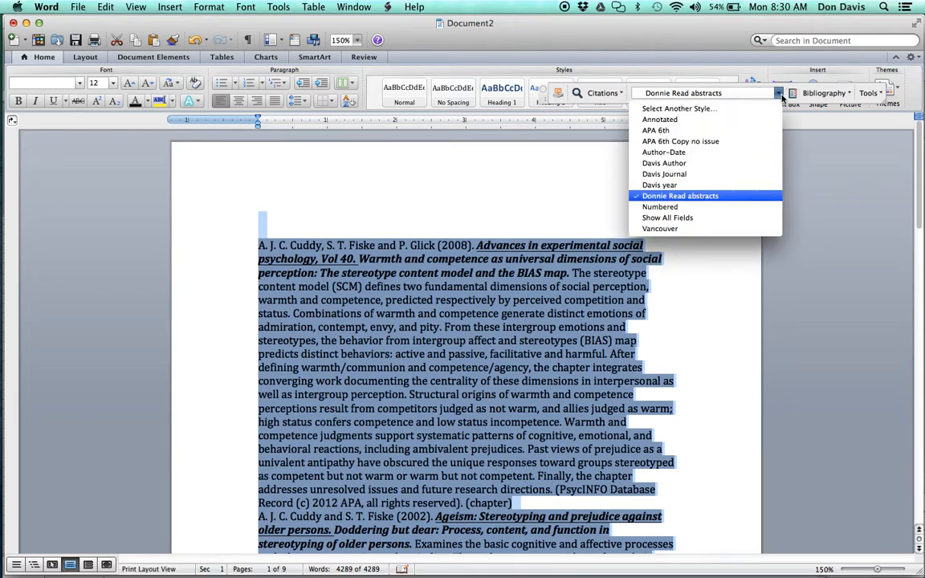
click(704, 130)
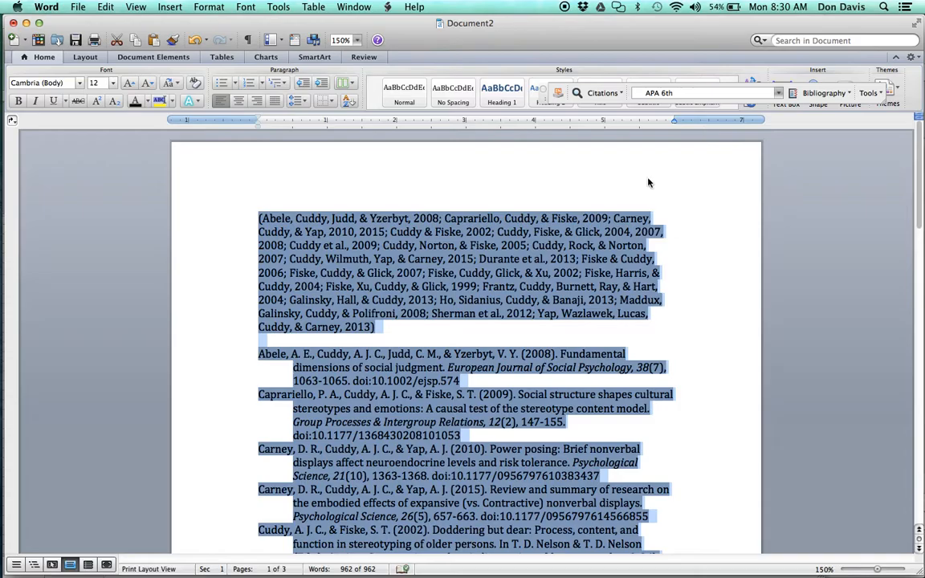
scroll(553, 247, down, 20)
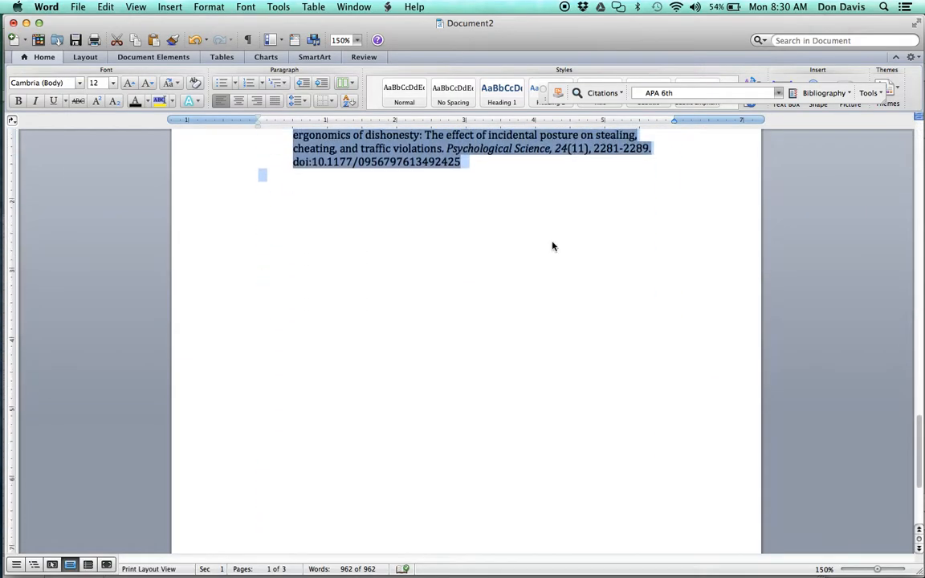
scroll(553, 246, up, 20)
scroll(552, 247, down, 15)
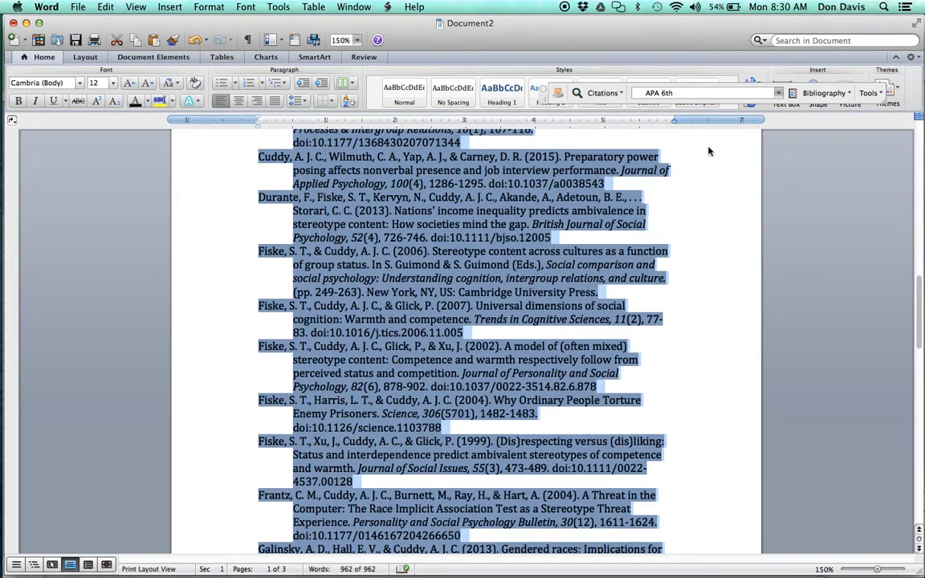
- Return to Excel and paste the copied APA 6th references as text into cell C27 below the table
key(super+Tab)
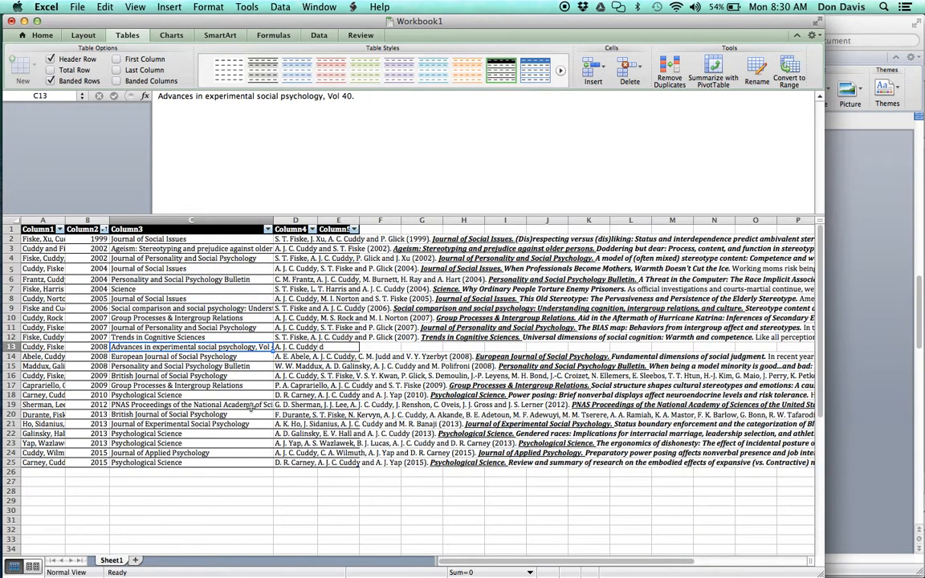
click(123, 487)
double_click(128, 484)
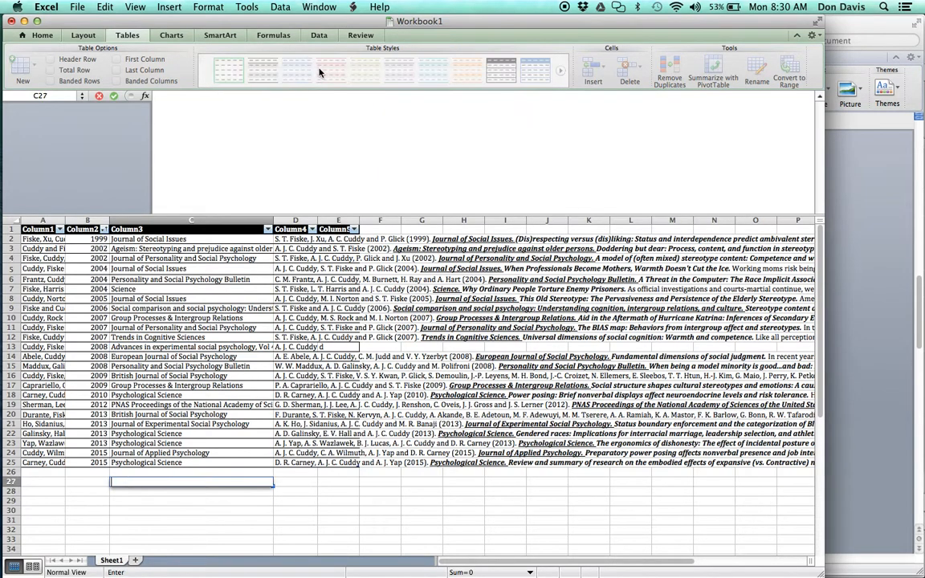
key(super+v)
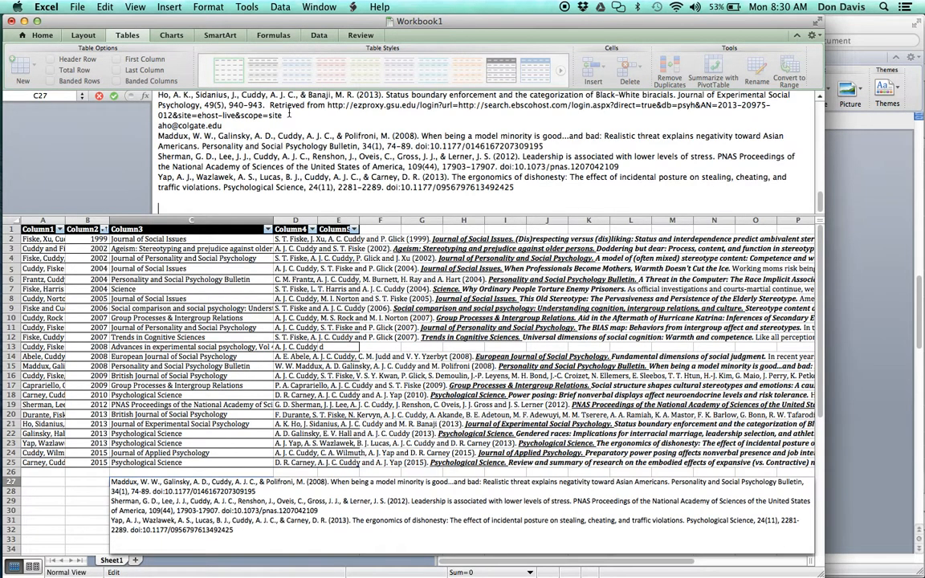
key(Return)
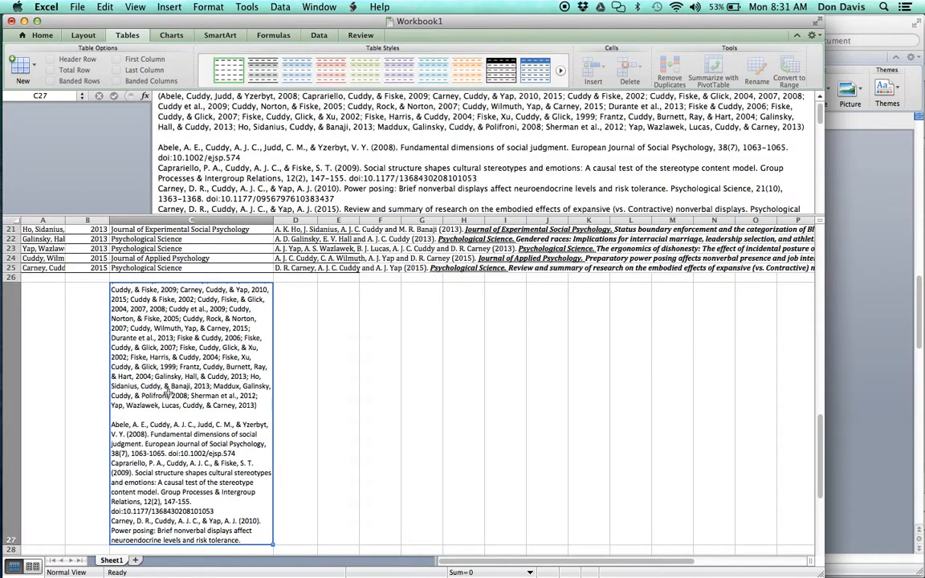
- Add a new worksheet and paste the APA 6th references from cell A1
click(137, 561)
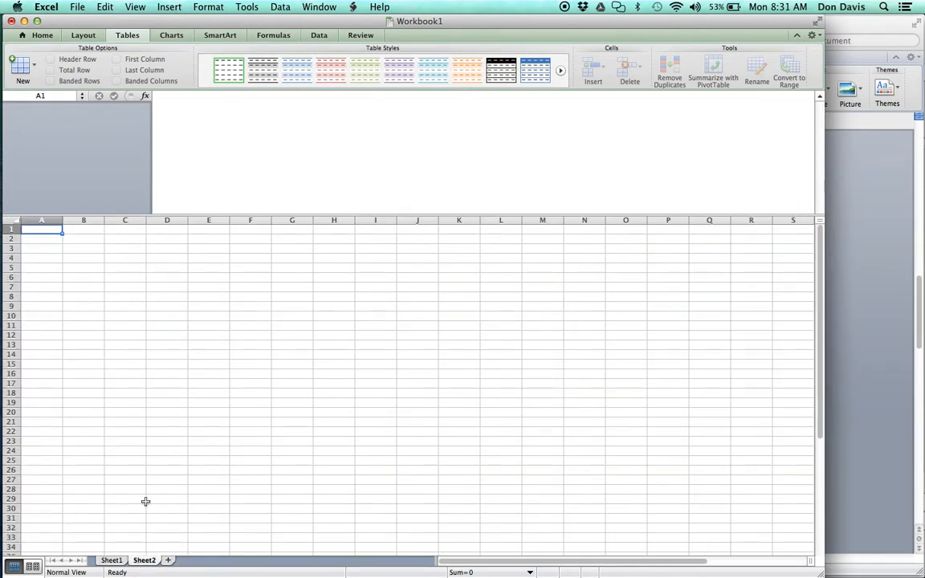
key(super+v)
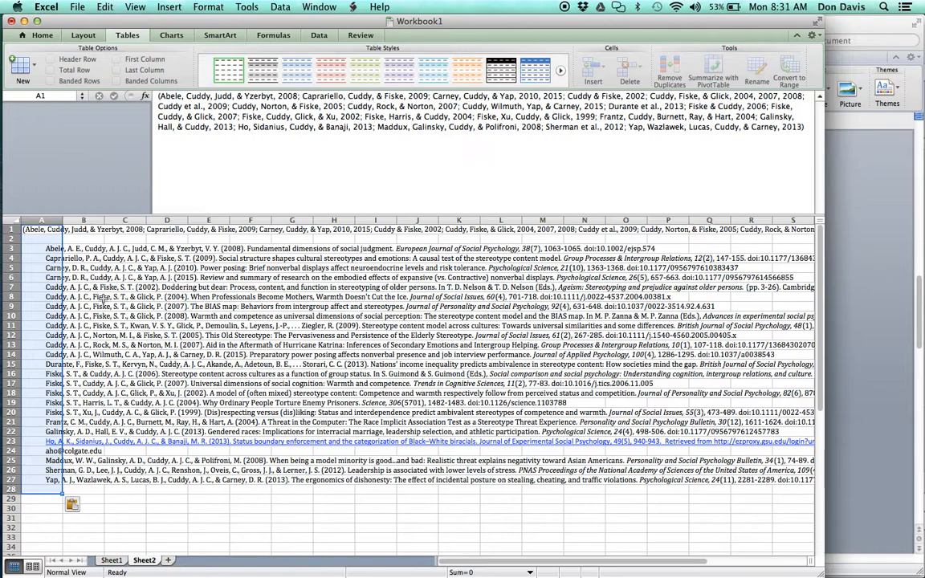
- Examine the pasted APA 6th references row by row on the new sheet
click(52, 250)
key(Down)
key(Down)
key(Down)
key(Down)
key(Down)
key(Down)
key(Down)
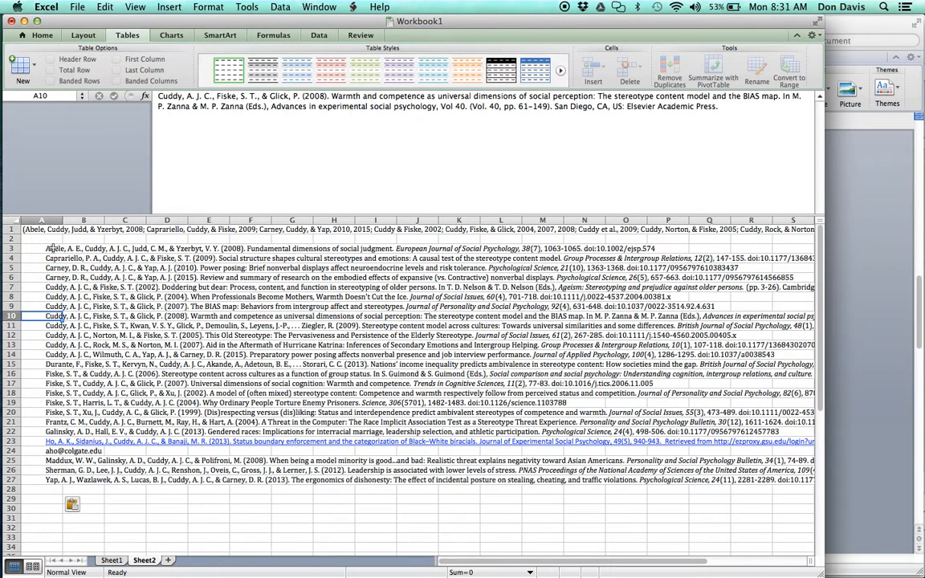
click(117, 219)
click(96, 298)
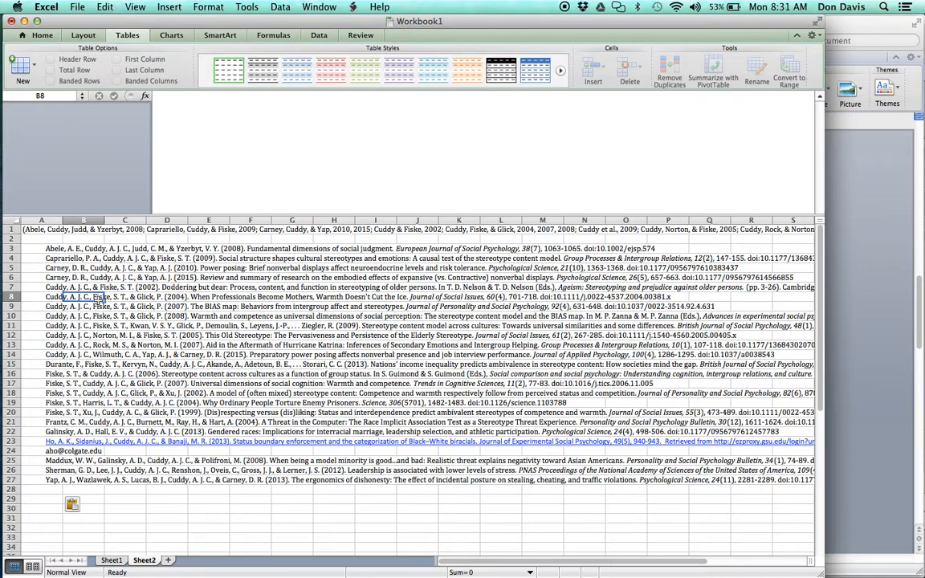
key(super+Tab)
key(super+Tab)
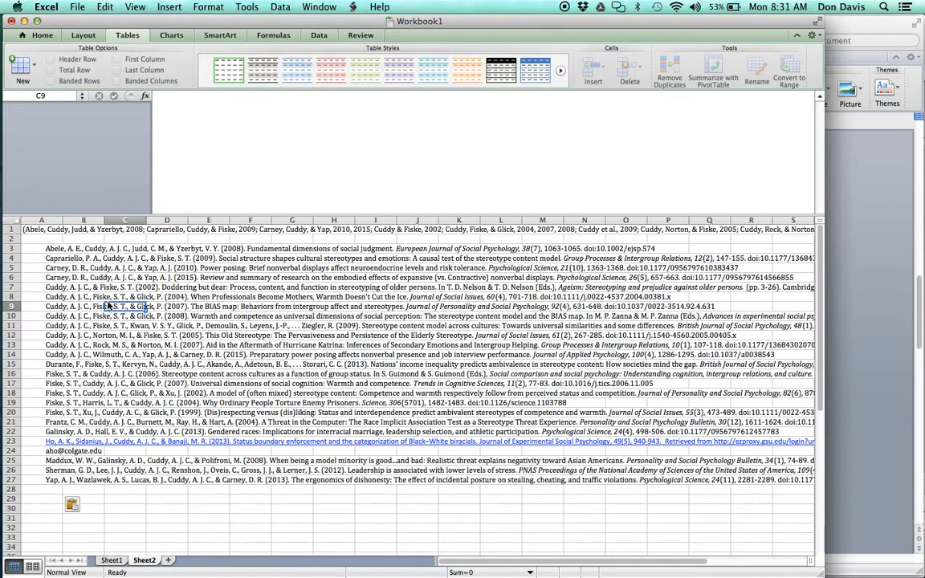